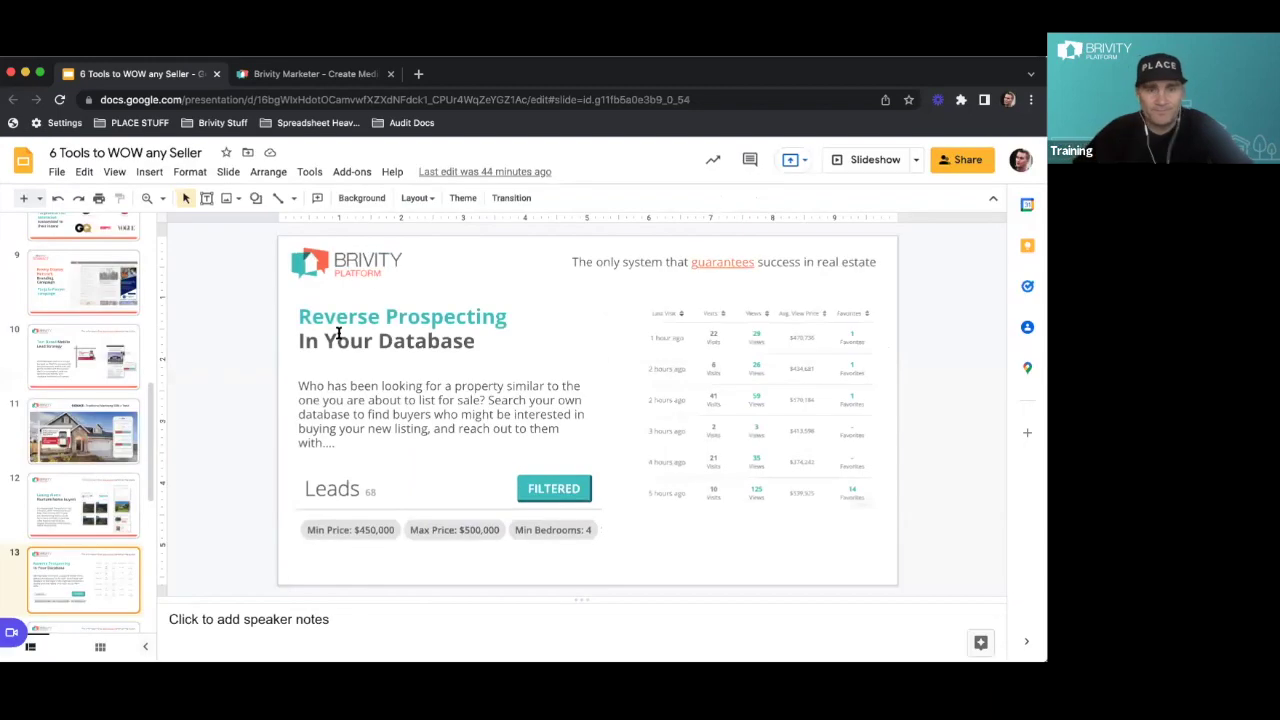
Log in as the agent's user account through Brivity Superuser at brivity.com/super
{"action": "key", "text": "super+t"}
{"action": "type", "text": "brivity"}
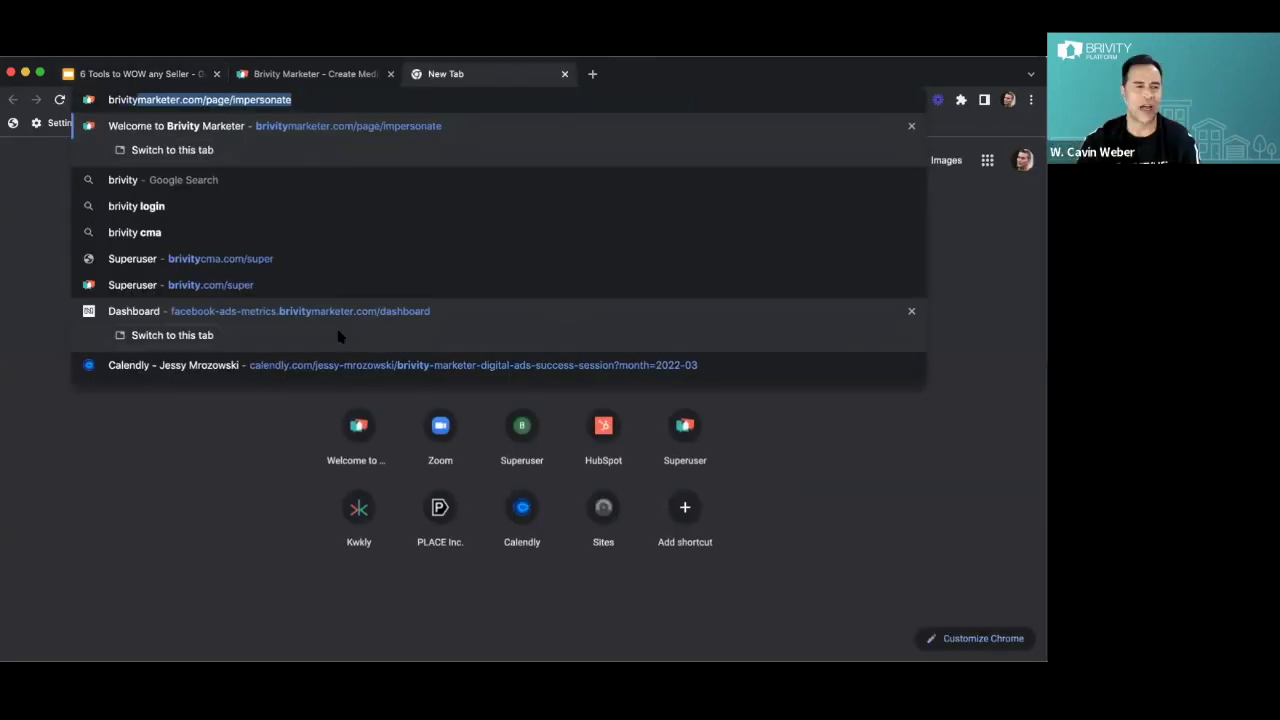
{"action": "type", "text": ".com/s"}
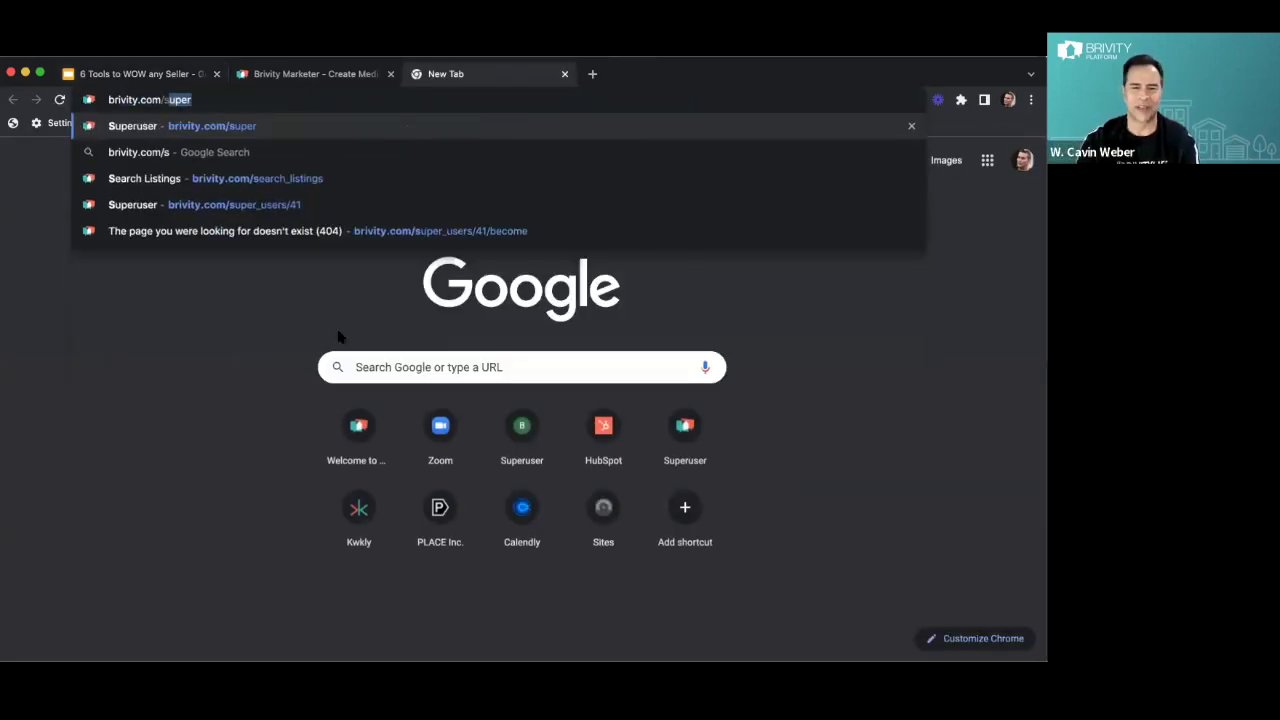
{"action": "key", "text": "Return"}
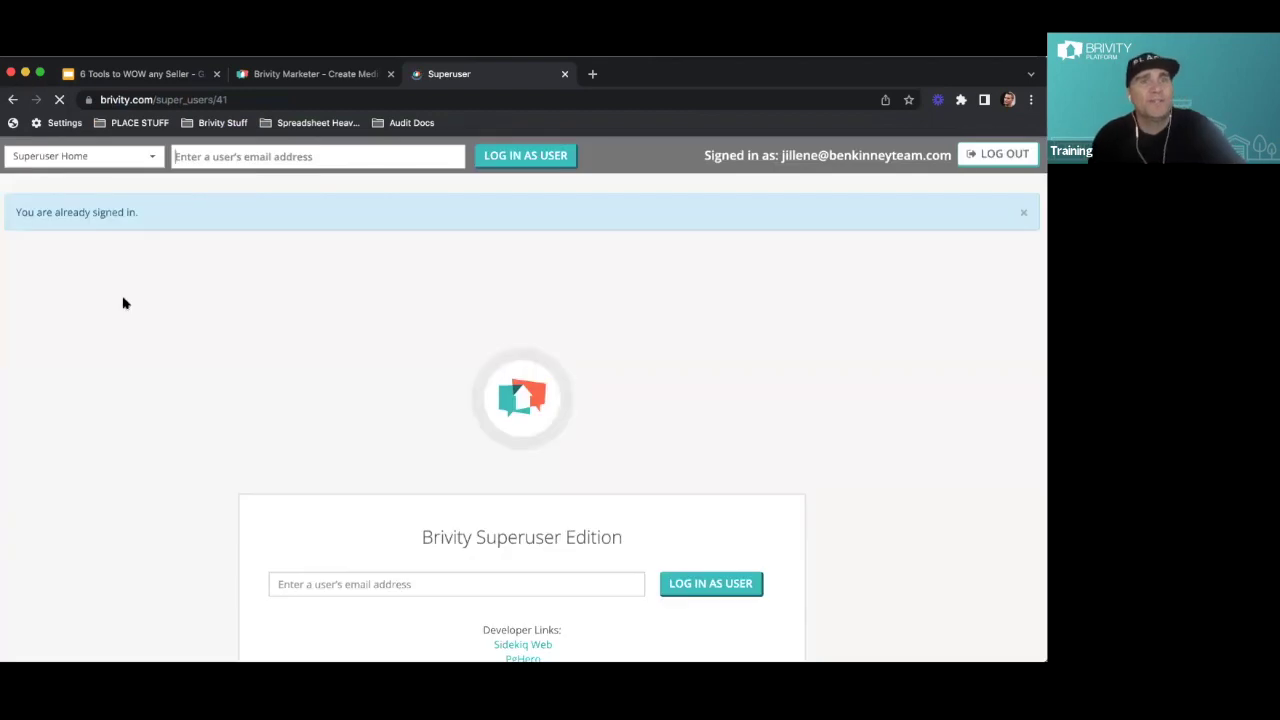
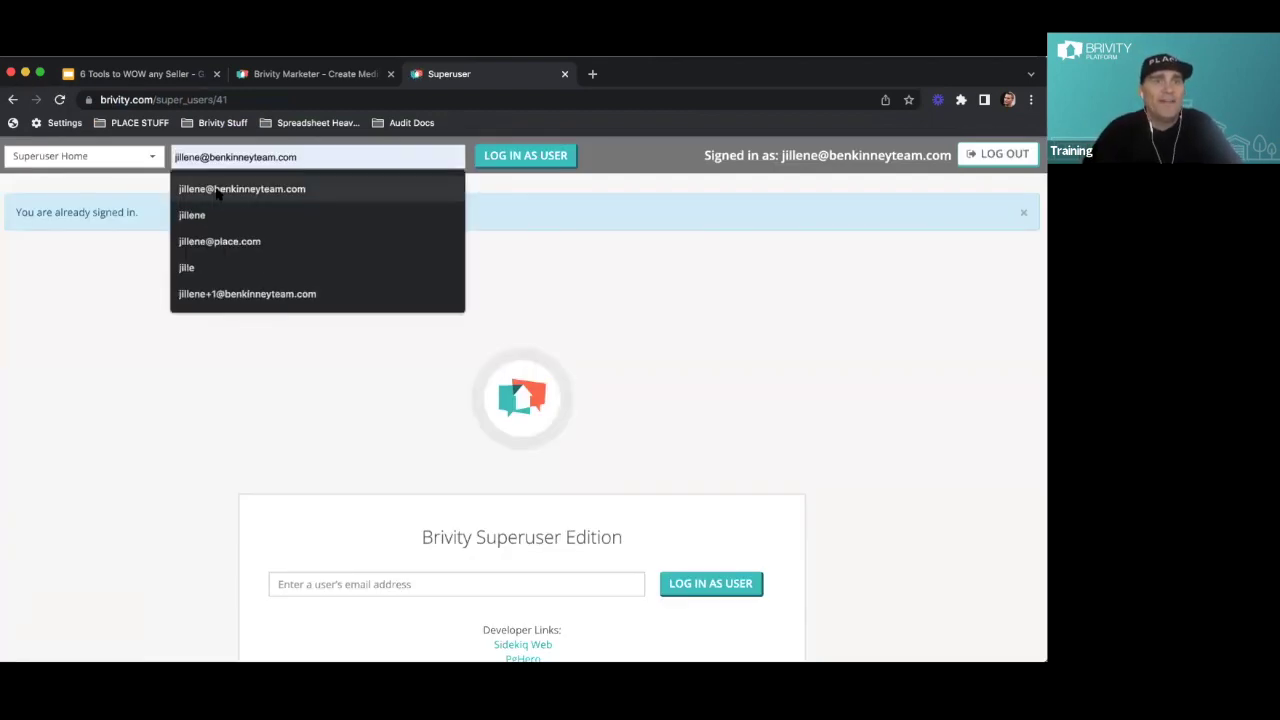
{"action": "left_click", "coordinate": [240, 189]}
{"action": "left_click", "coordinate": [530, 156]}
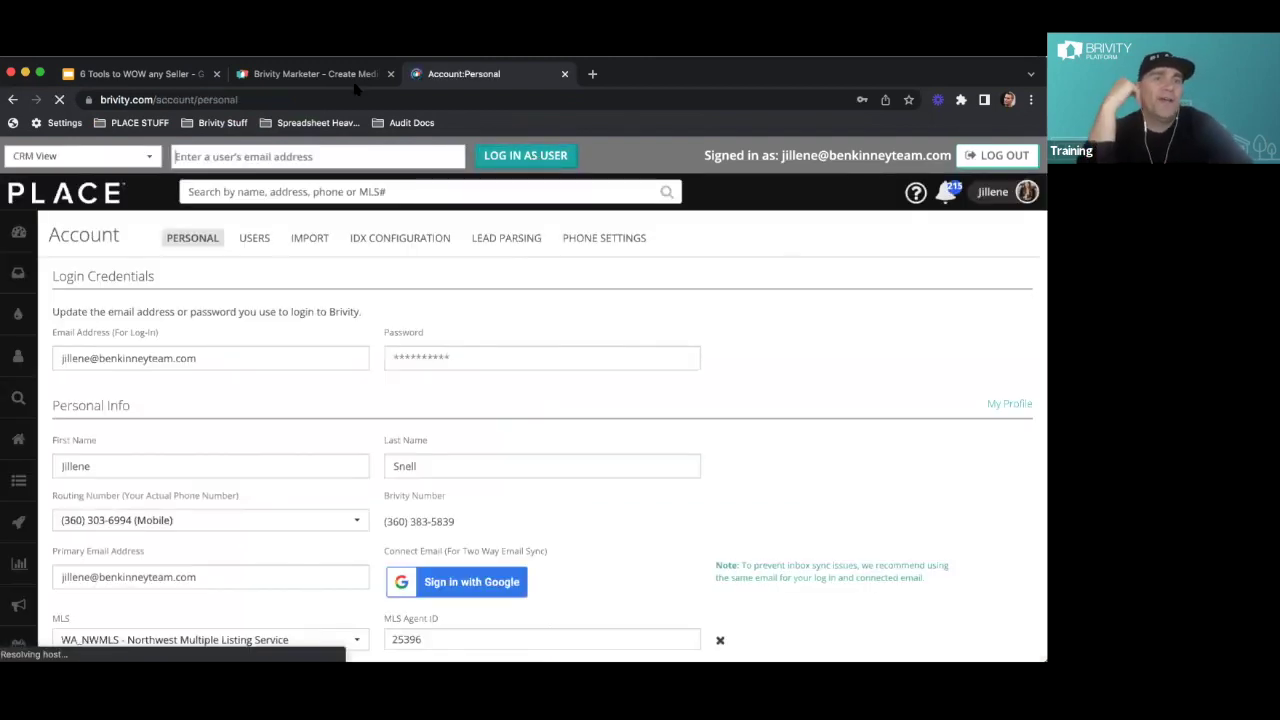
Open All Leads under Leads and scroll the table sideways to review its columns
{"action": "mouse_move", "coordinate": [12, 320]}
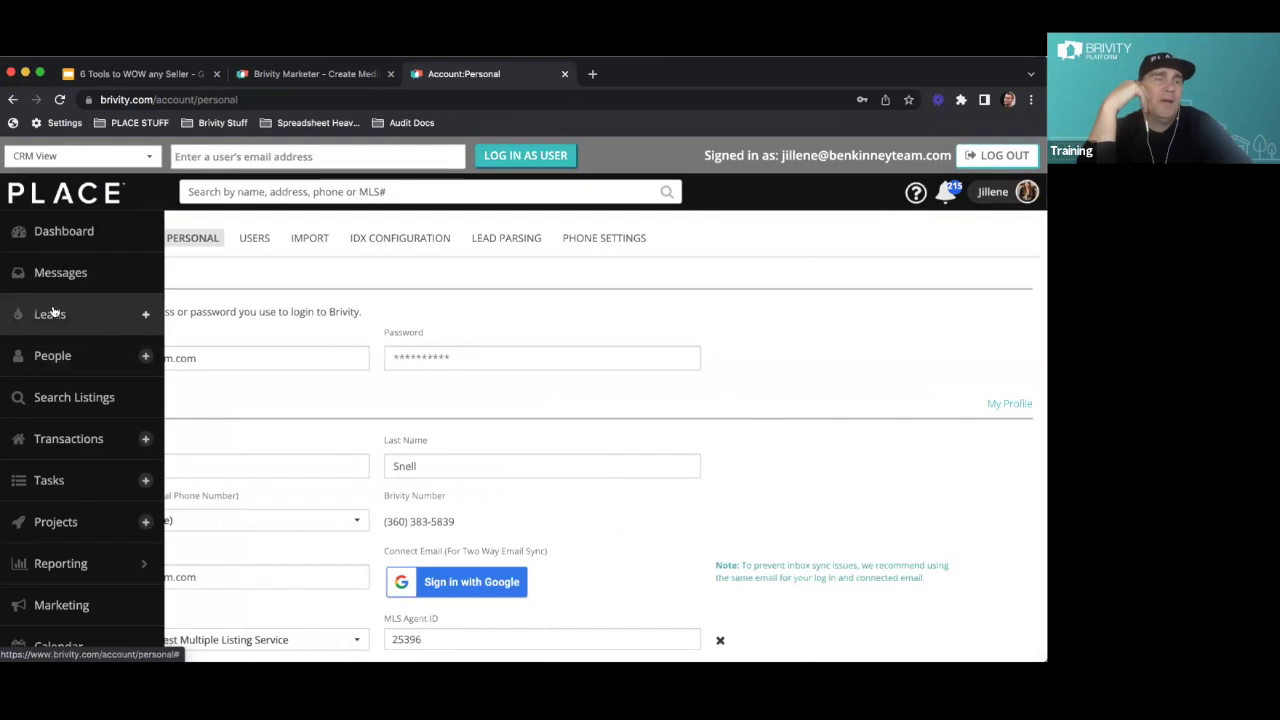
{"action": "left_click", "coordinate": [52, 314]}
{"action": "left_click", "coordinate": [50, 347]}
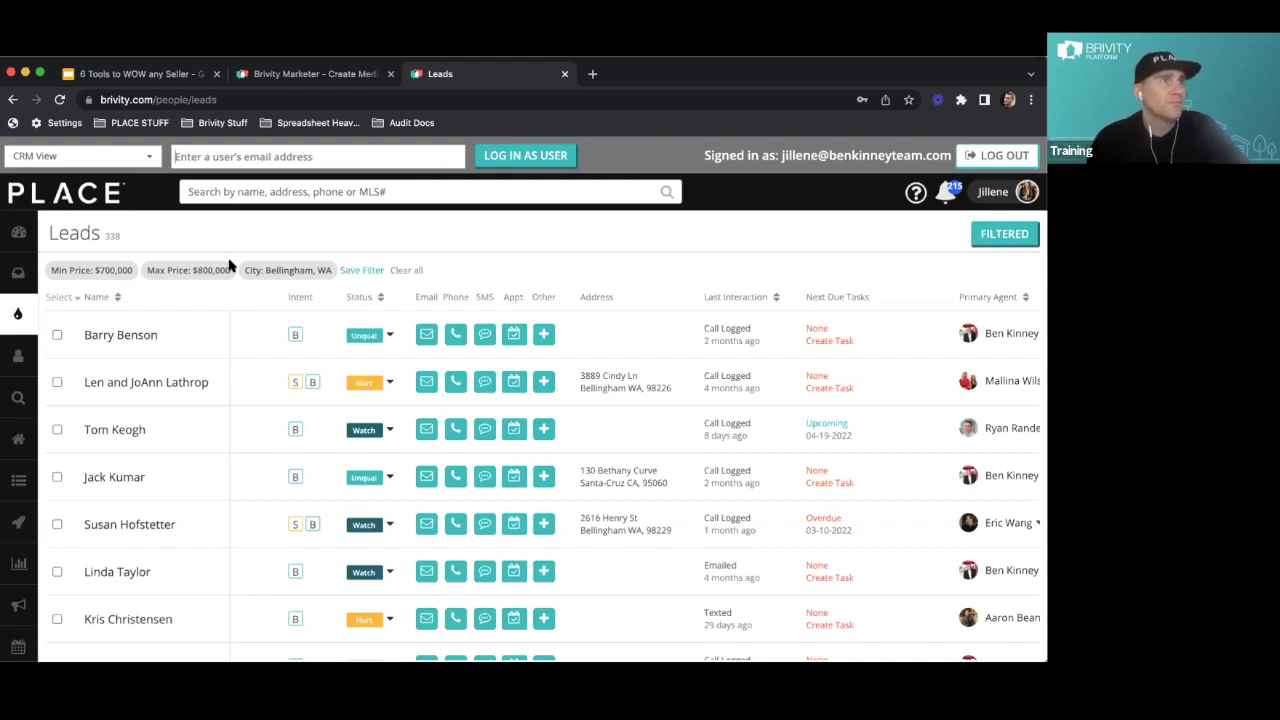
{"action": "scroll", "coordinate": [651, 386], "scroll_direction": "right", "scroll_amount": 10}
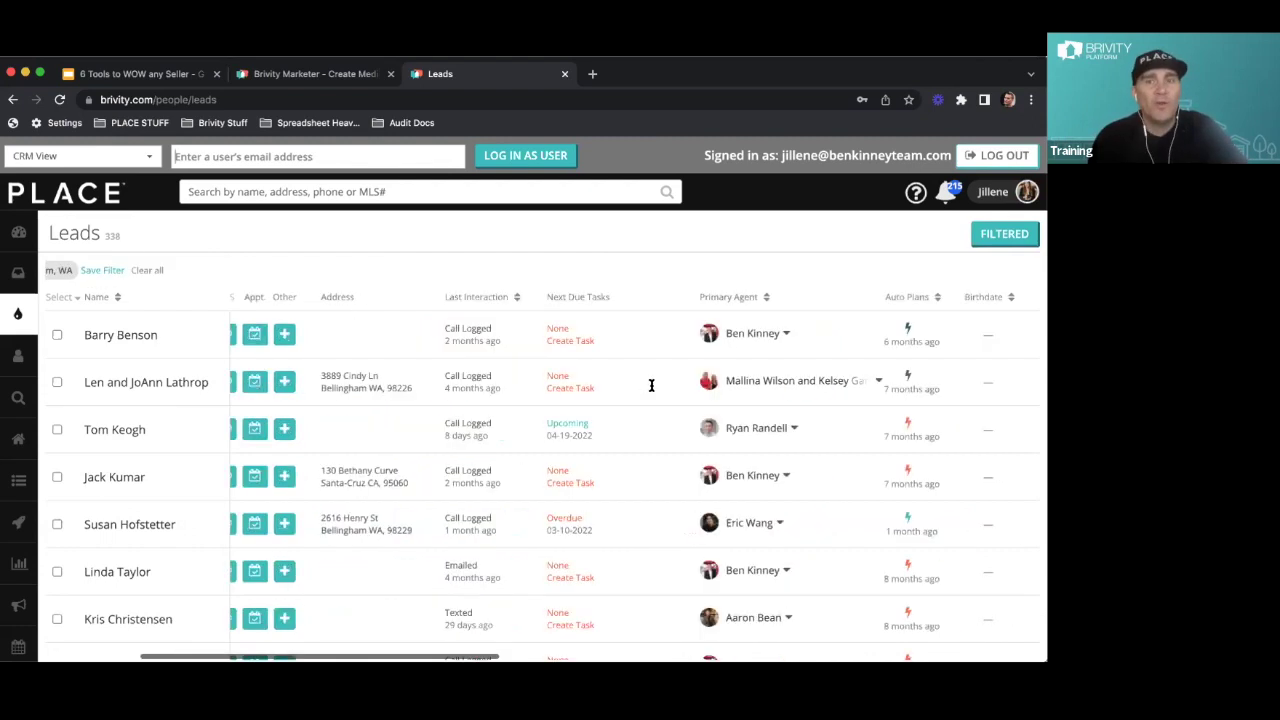
{"action": "scroll", "coordinate": [651, 386], "scroll_direction": "right", "scroll_amount": 5}
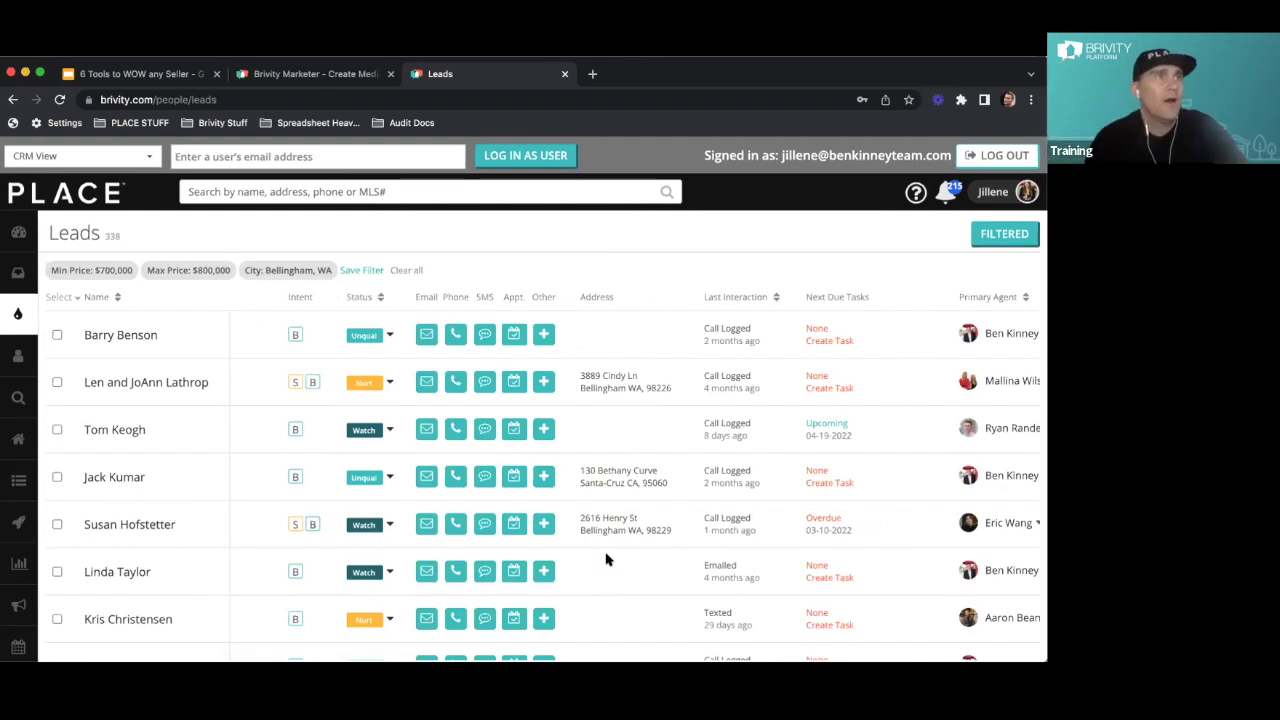
Replace the Bellingham, WA city filter with Ferndale, WA and apply the filter
{"action": "left_click", "coordinate": [1004, 245]}
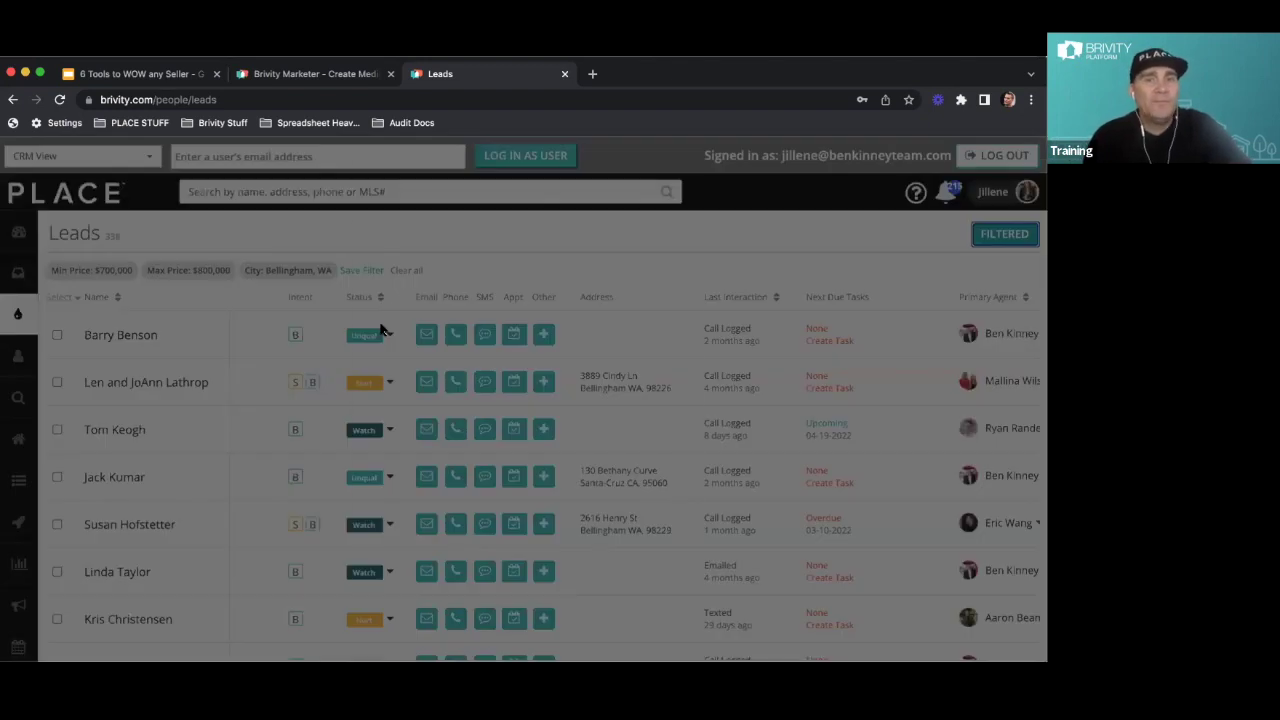
{"action": "scroll", "coordinate": [409, 363], "scroll_direction": "down", "scroll_amount": 10}
{"action": "scroll", "coordinate": [426, 379], "scroll_direction": "down", "scroll_amount": 2}
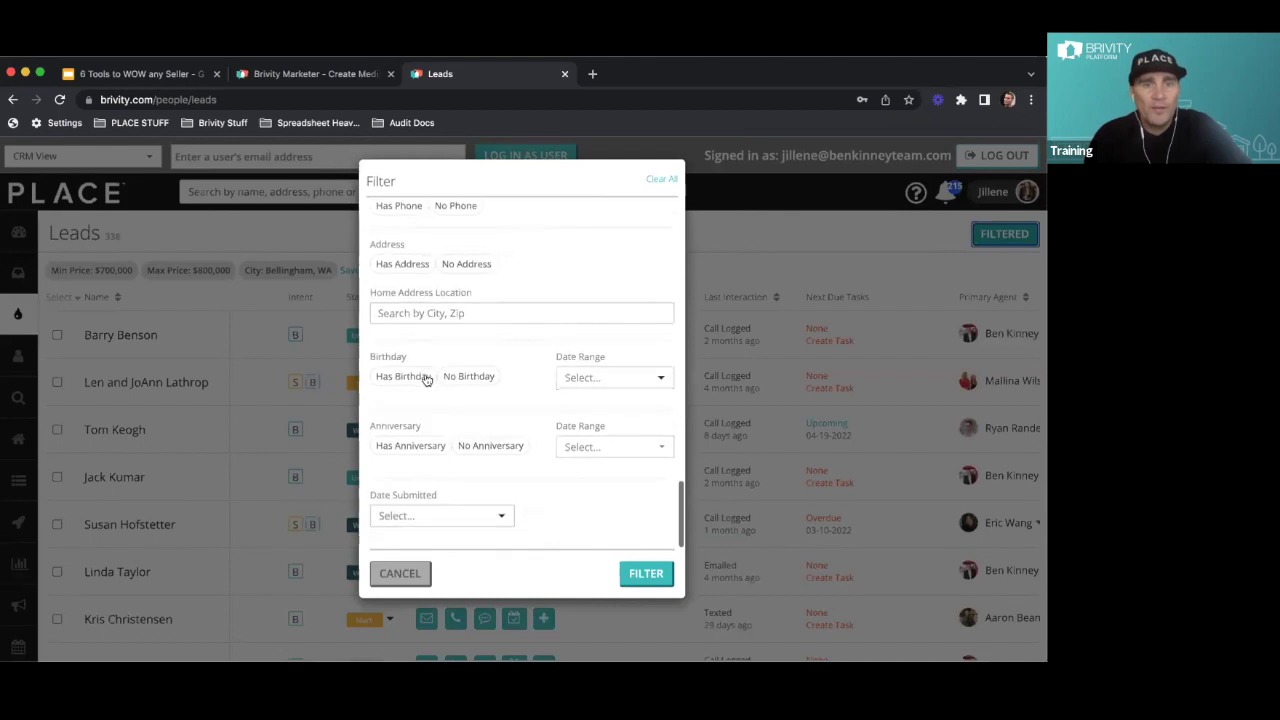
{"action": "scroll", "coordinate": [426, 379], "scroll_direction": "up", "scroll_amount": 2}
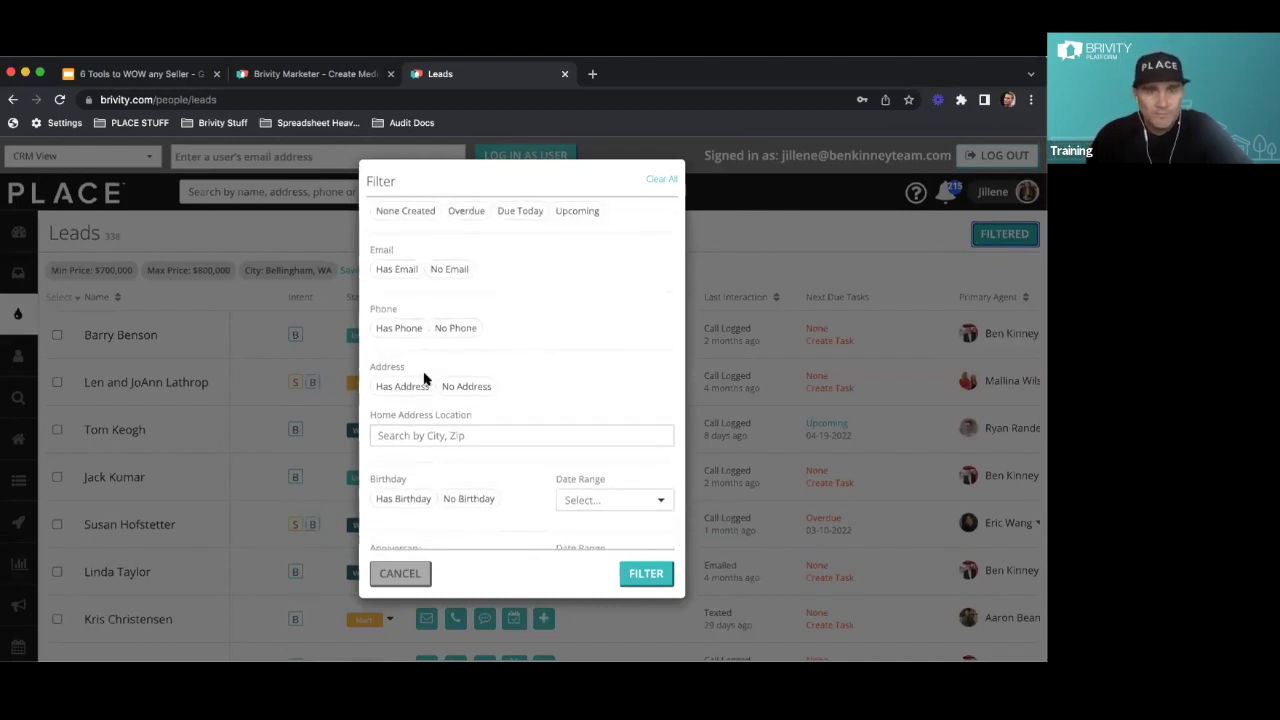
{"action": "scroll", "coordinate": [424, 380], "scroll_direction": "up", "scroll_amount": 7}
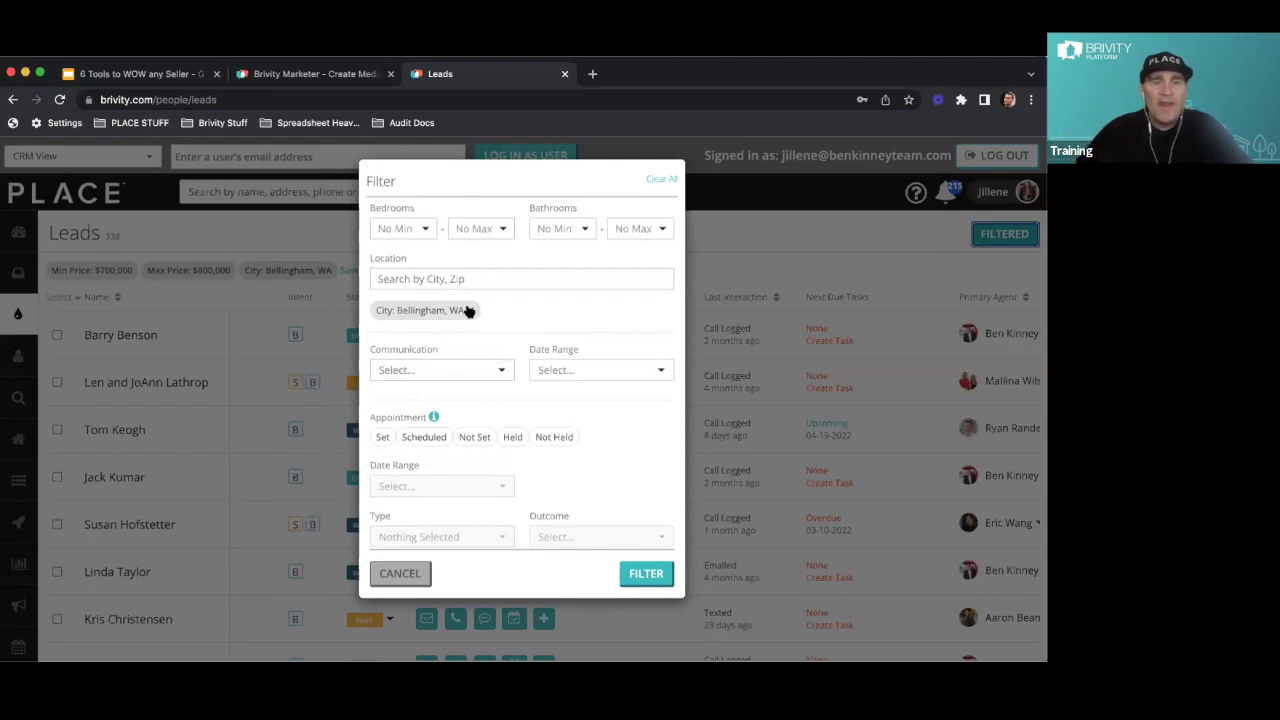
{"action": "left_click", "coordinate": [469, 309]}
{"action": "left_click", "coordinate": [462, 282]}
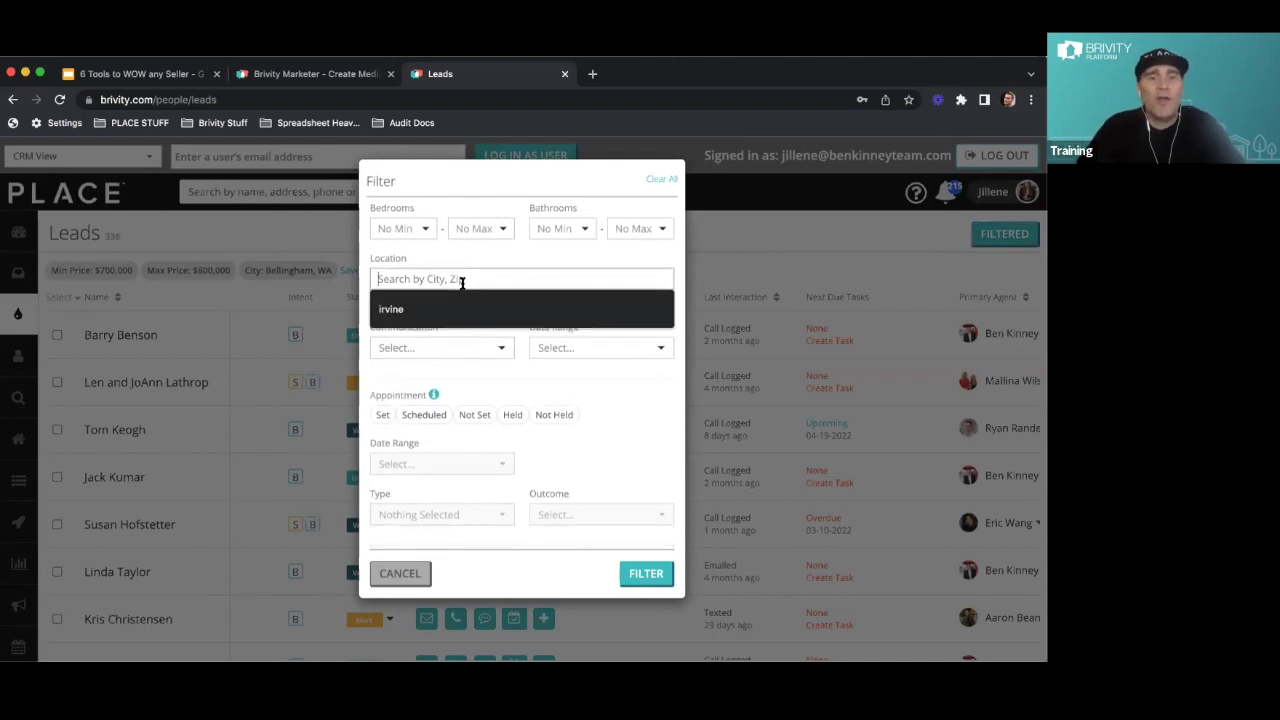
{"action": "type", "text": "fe"}
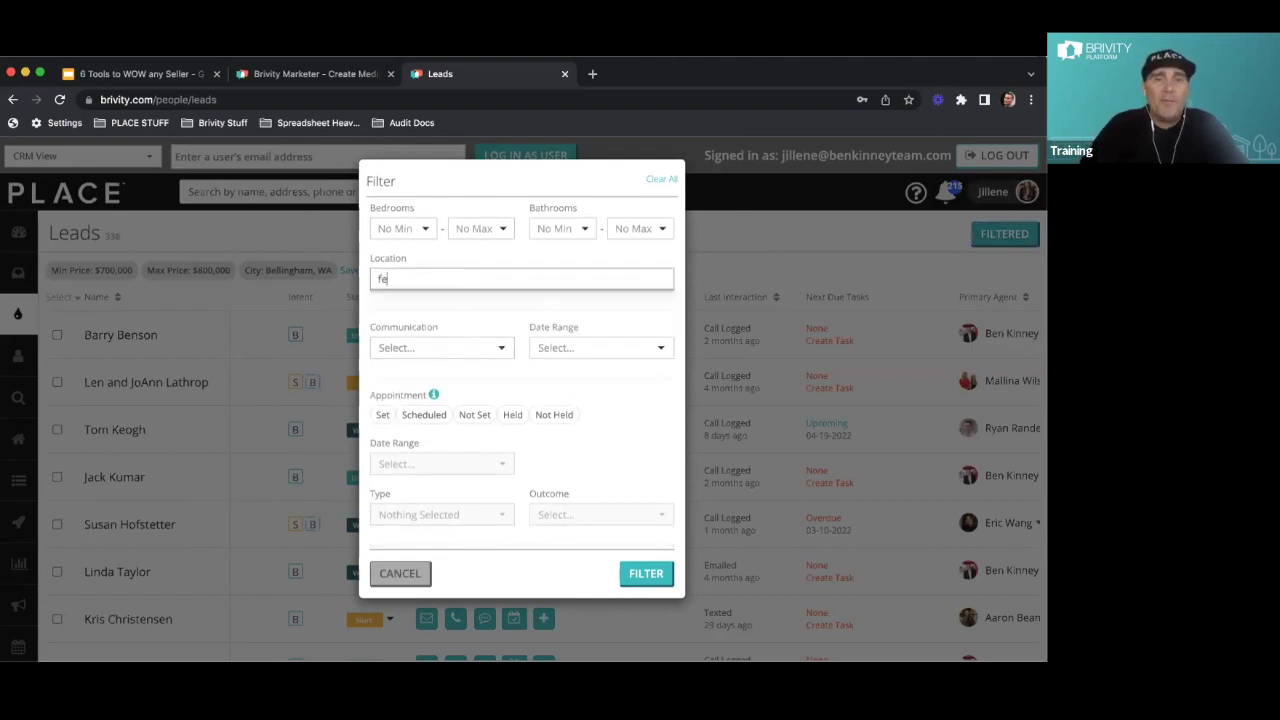
{"action": "type", "text": "rndale"}
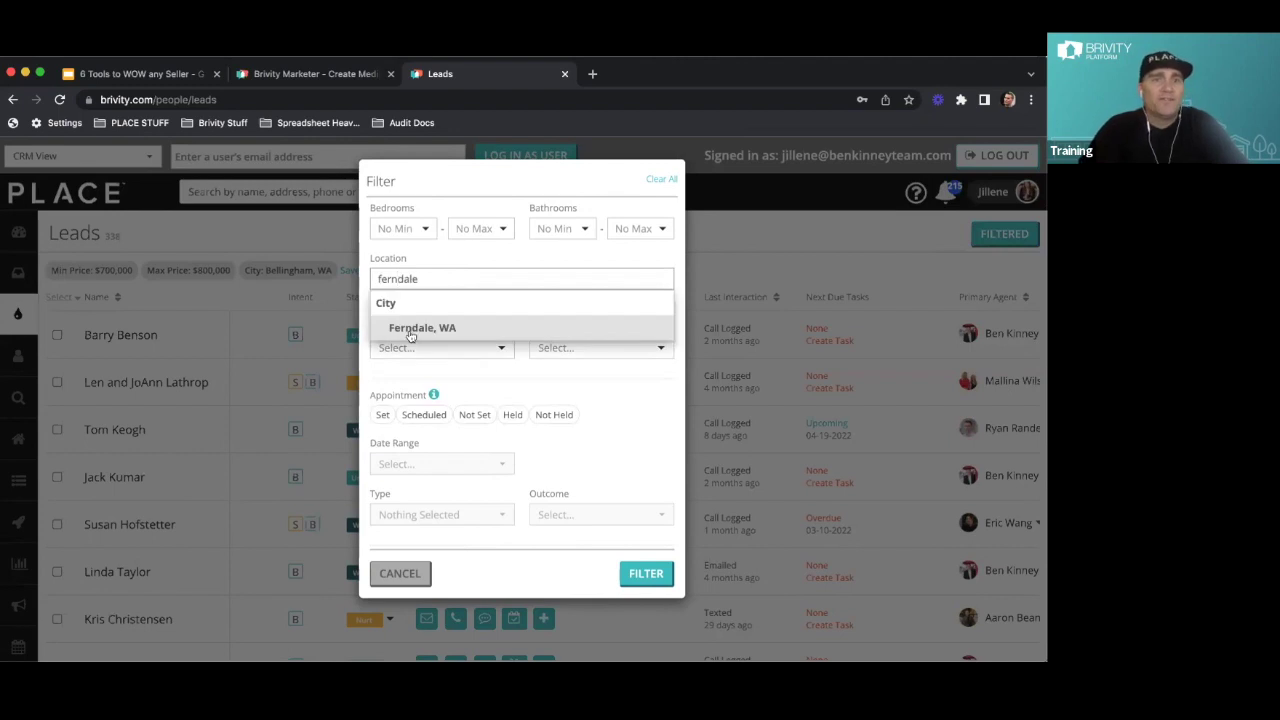
{"action": "left_click", "coordinate": [401, 328]}
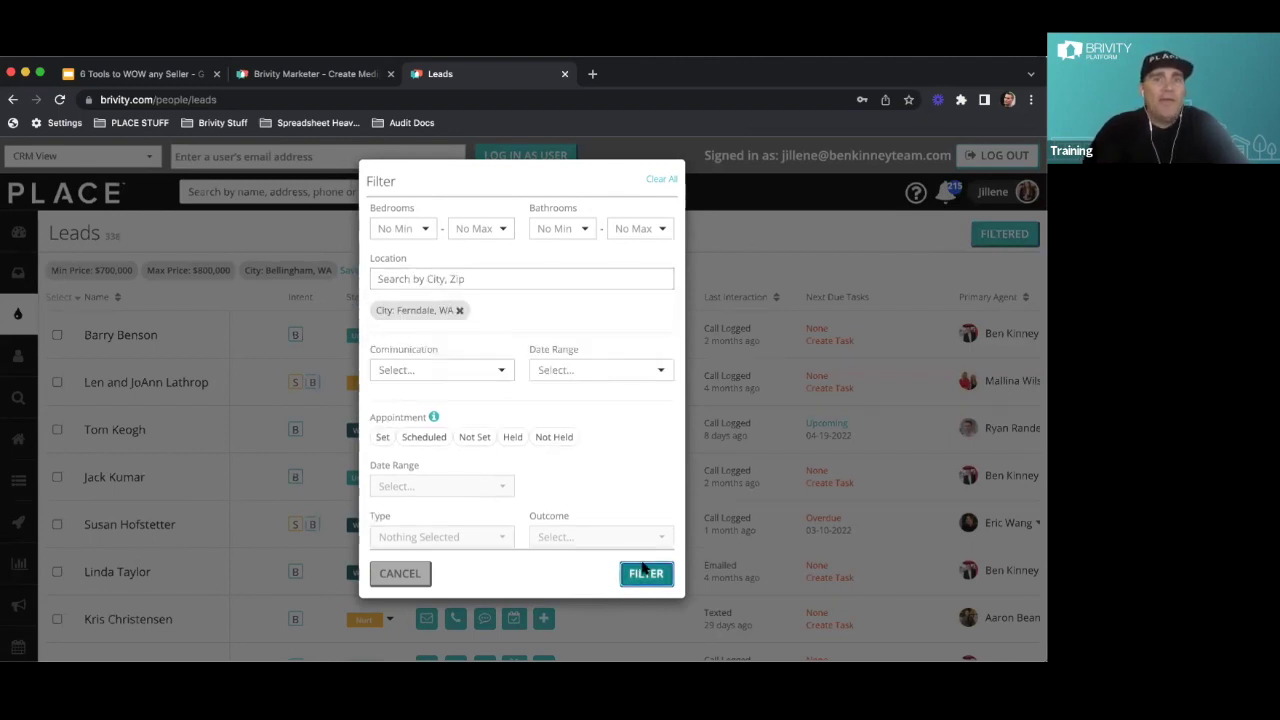
{"action": "left_click", "coordinate": [643, 568]}
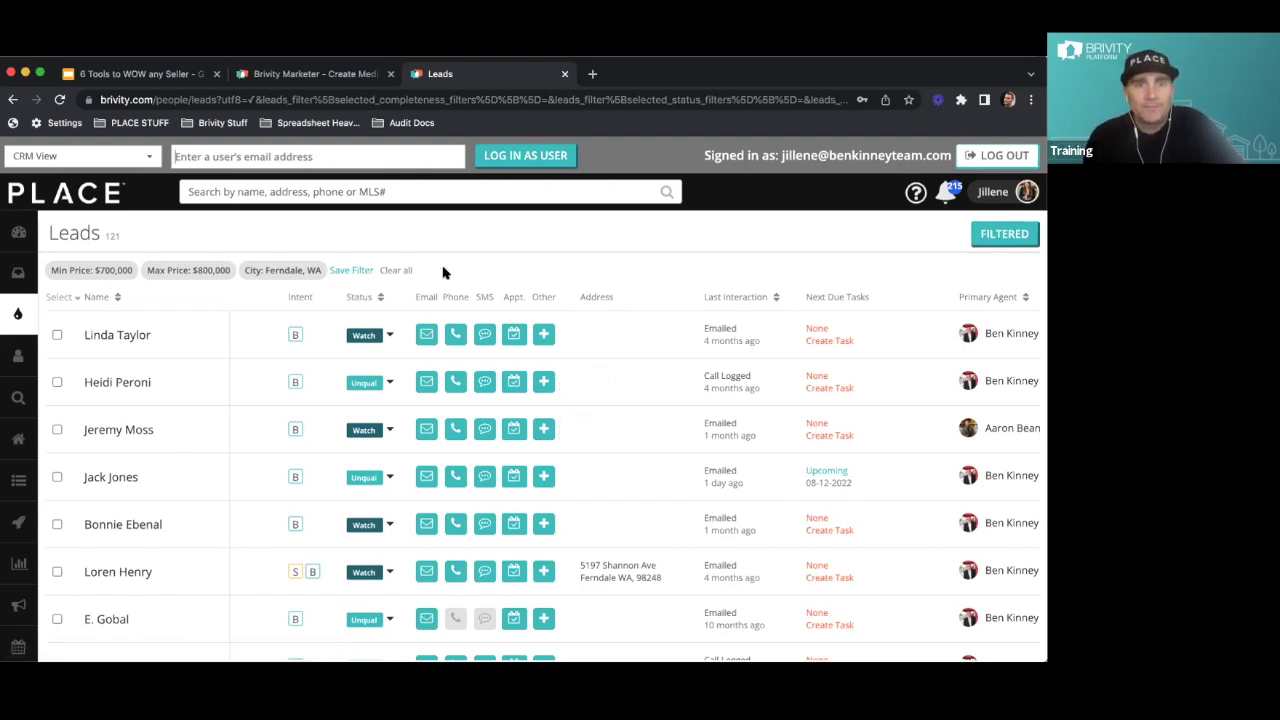
Clear all lead filters and filter only by Last Website Visit: Last 30 Days
{"action": "left_click", "coordinate": [1022, 232]}
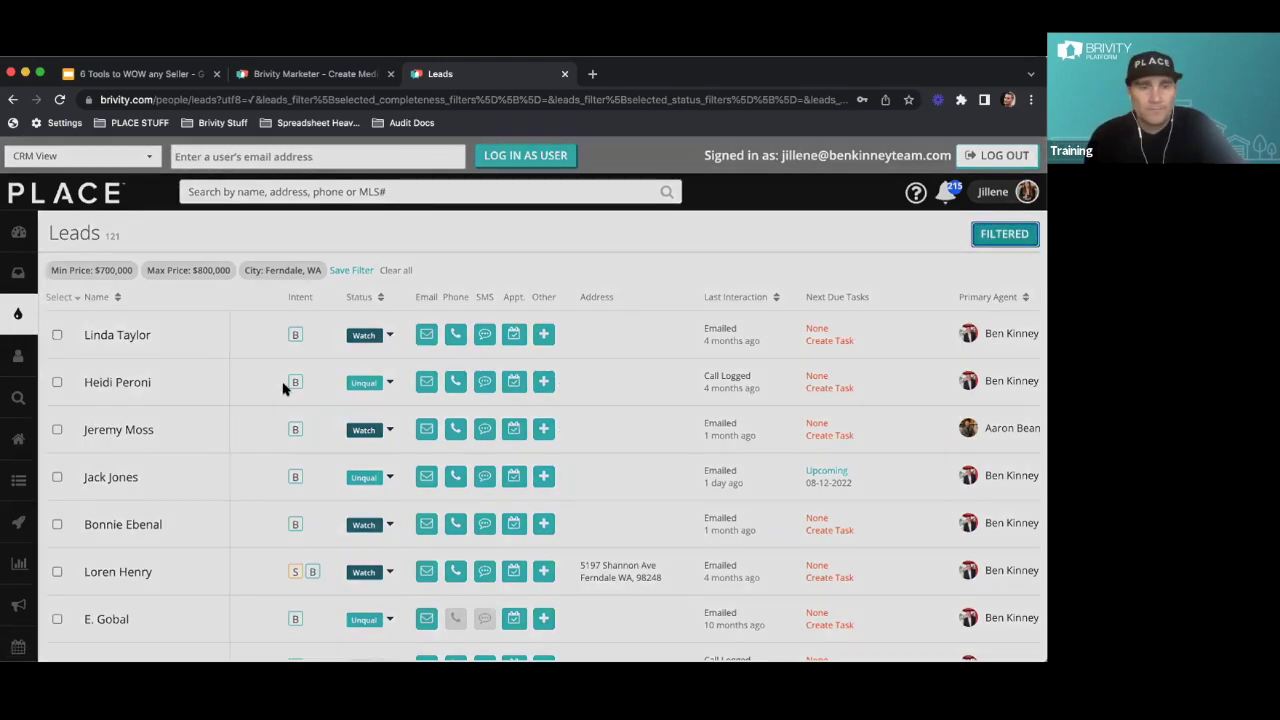
{"action": "scroll", "coordinate": [464, 403], "scroll_direction": "down", "scroll_amount": 2}
{"action": "scroll", "coordinate": [464, 403], "scroll_direction": "down", "scroll_amount": 5}
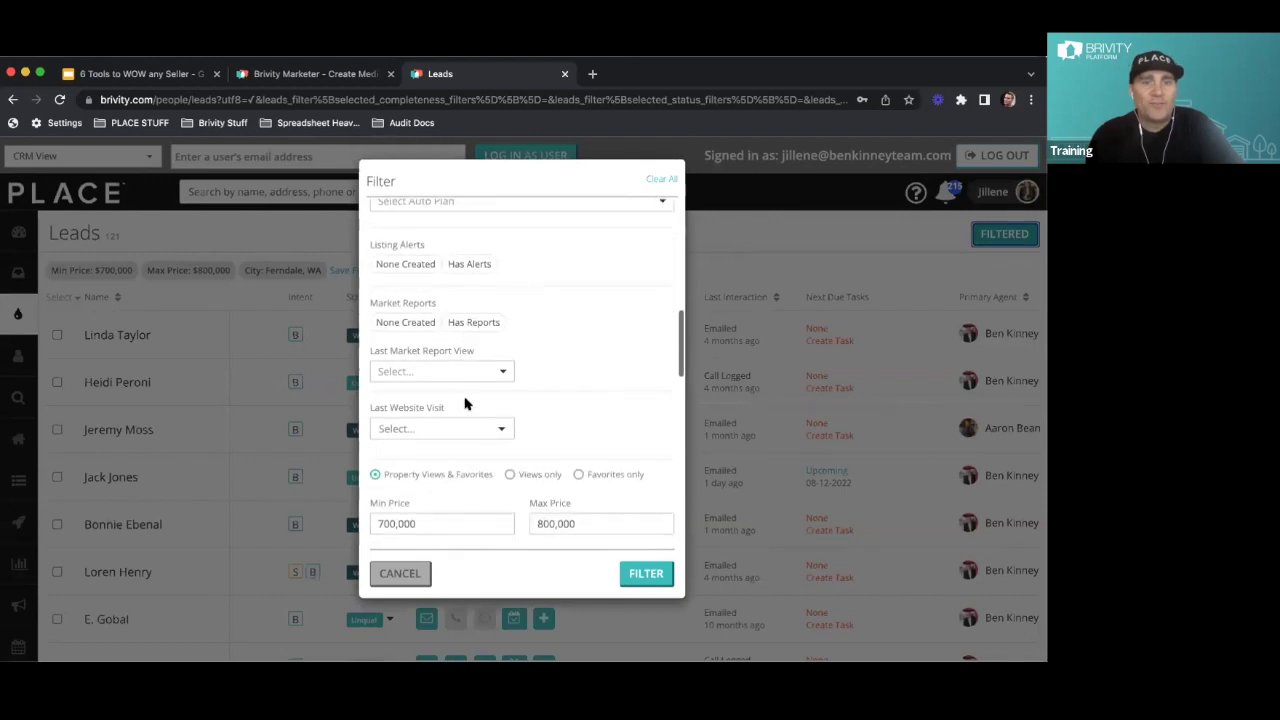
{"action": "left_click", "coordinate": [661, 180]}
{"action": "left_click", "coordinate": [445, 428]}
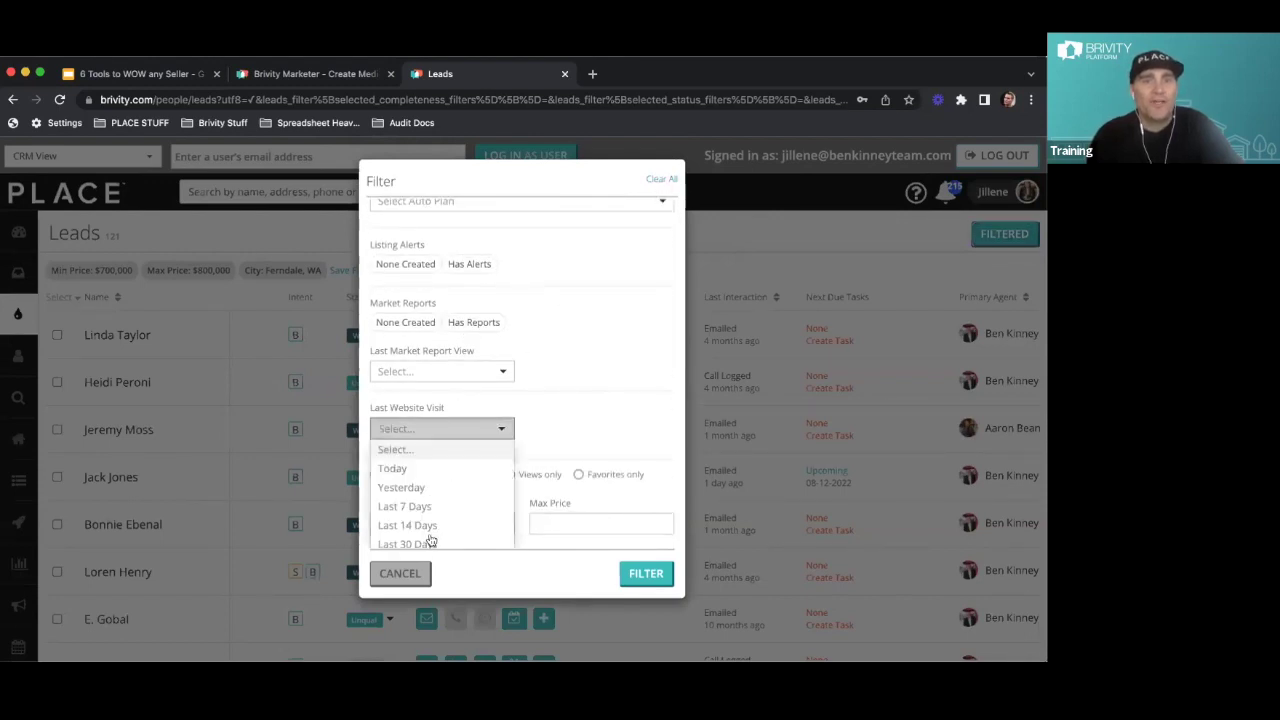
{"action": "left_click", "coordinate": [414, 543]}
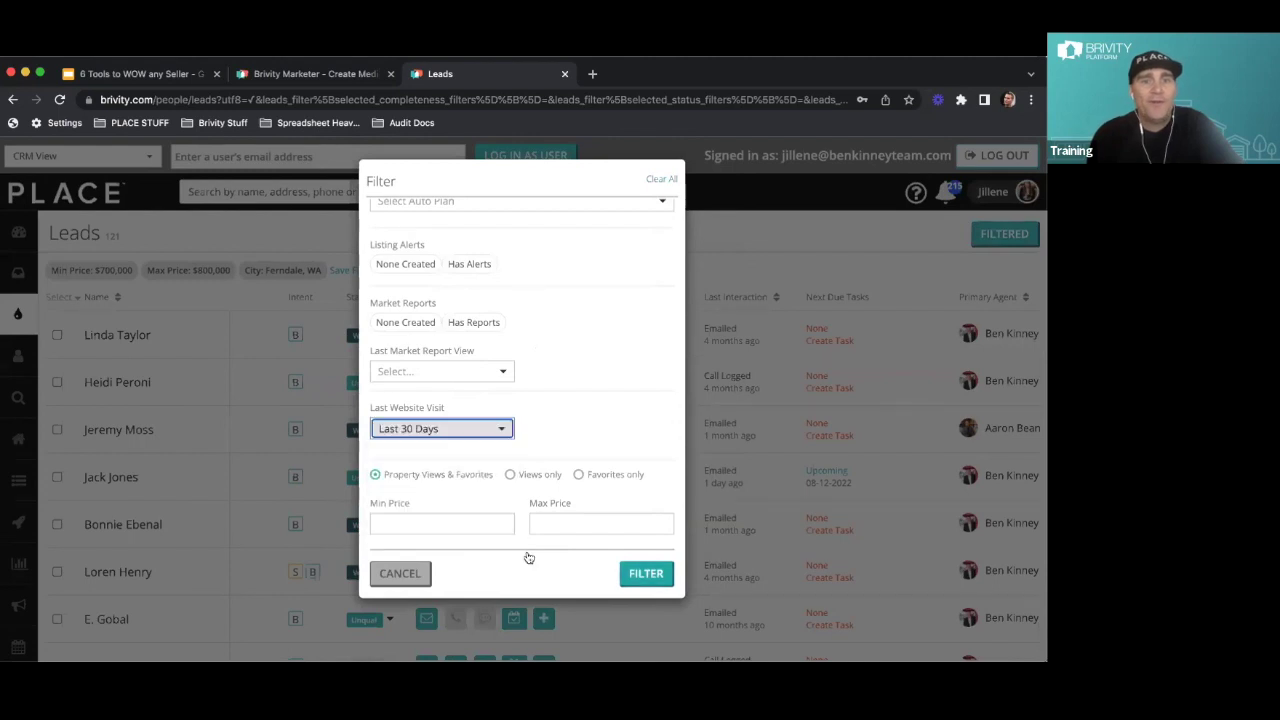
{"action": "left_click", "coordinate": [645, 573]}
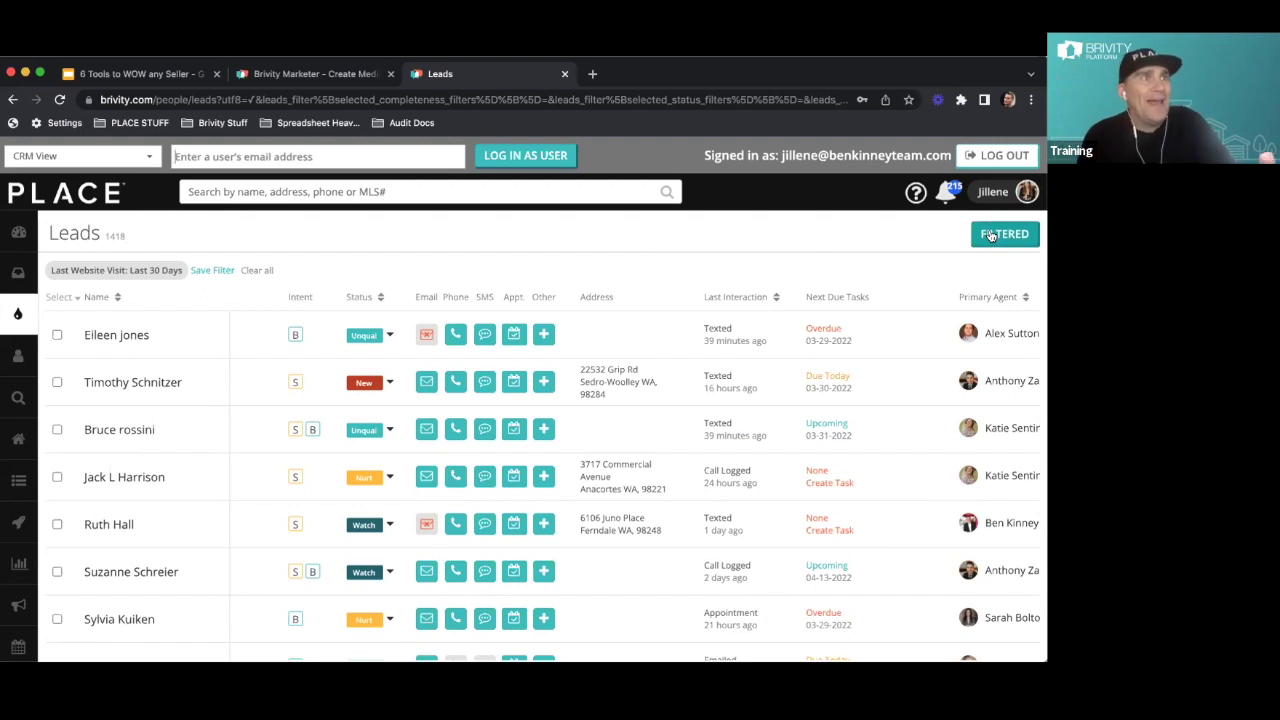
Browse the Min/Max Price and Location filter suggestions, cancel, and return to the slide deck
{"action": "left_click", "coordinate": [990, 235]}
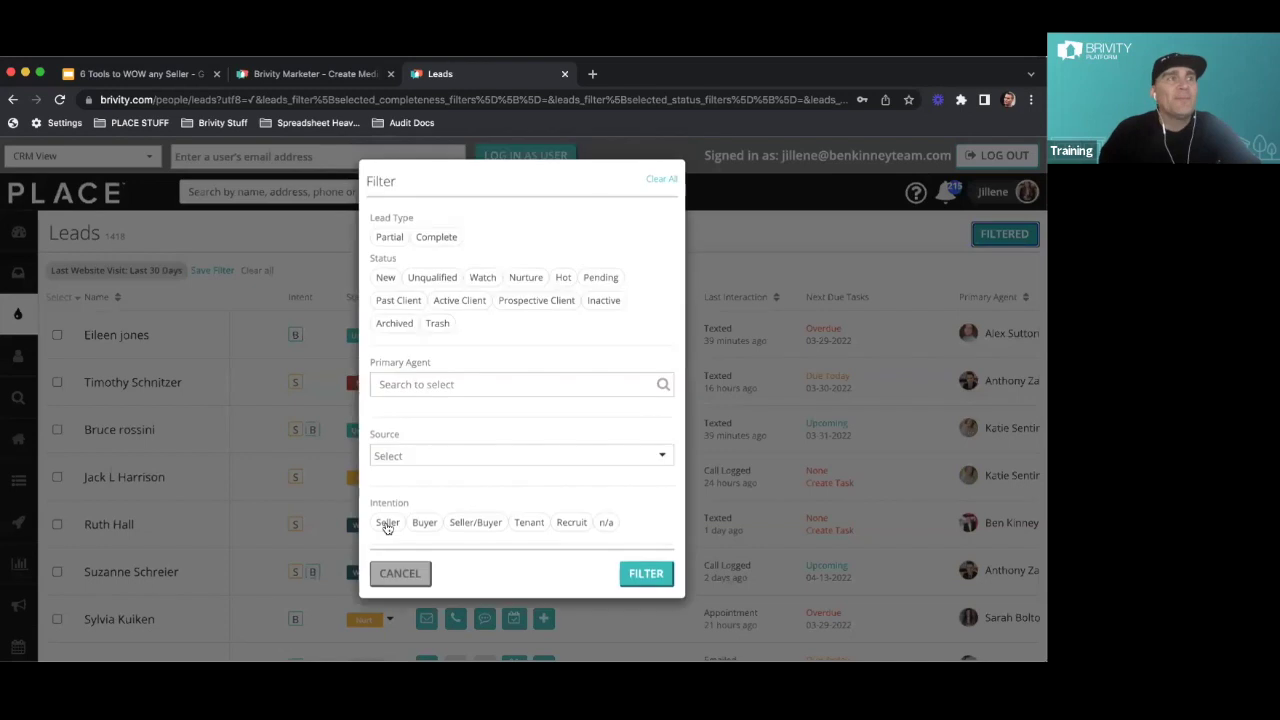
{"action": "scroll", "coordinate": [471, 451], "scroll_direction": "down", "scroll_amount": 5}
{"action": "scroll", "coordinate": [473, 448], "scroll_direction": "down", "scroll_amount": 1}
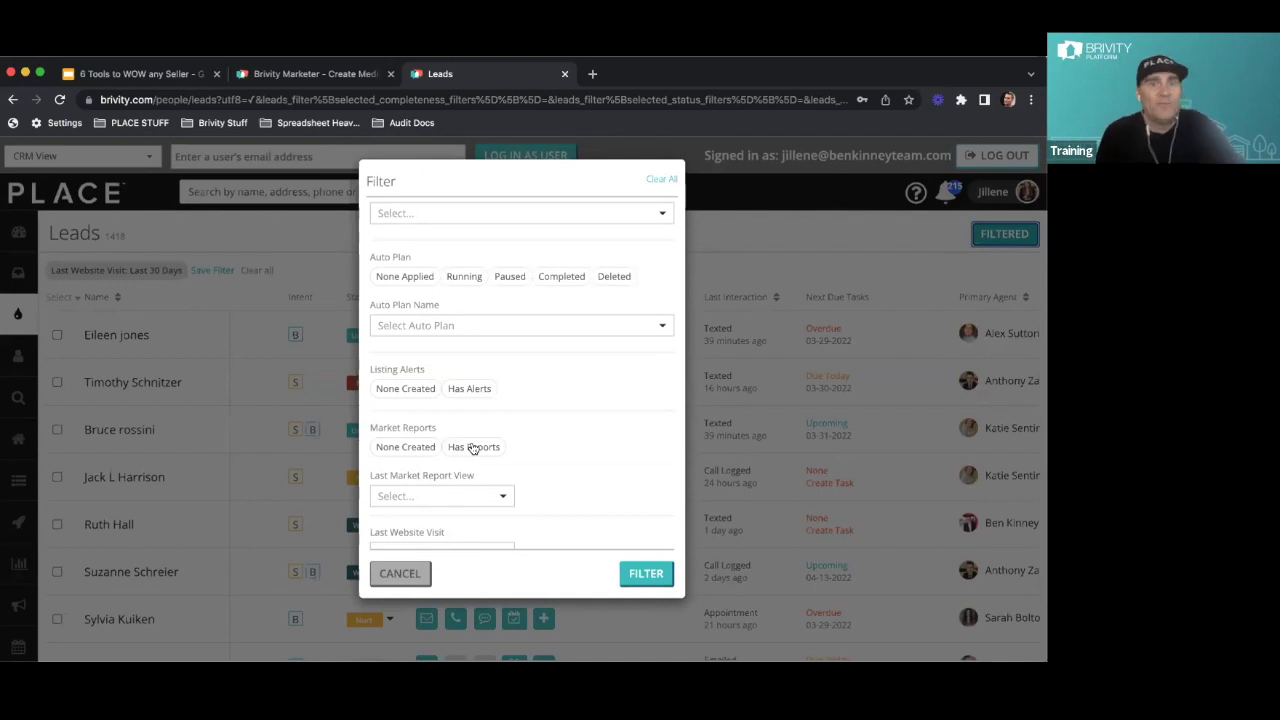
{"action": "scroll", "coordinate": [456, 358], "scroll_direction": "down", "scroll_amount": 3}
{"action": "scroll", "coordinate": [443, 460], "scroll_direction": "down", "scroll_amount": 2}
{"action": "left_click", "coordinate": [417, 387]}
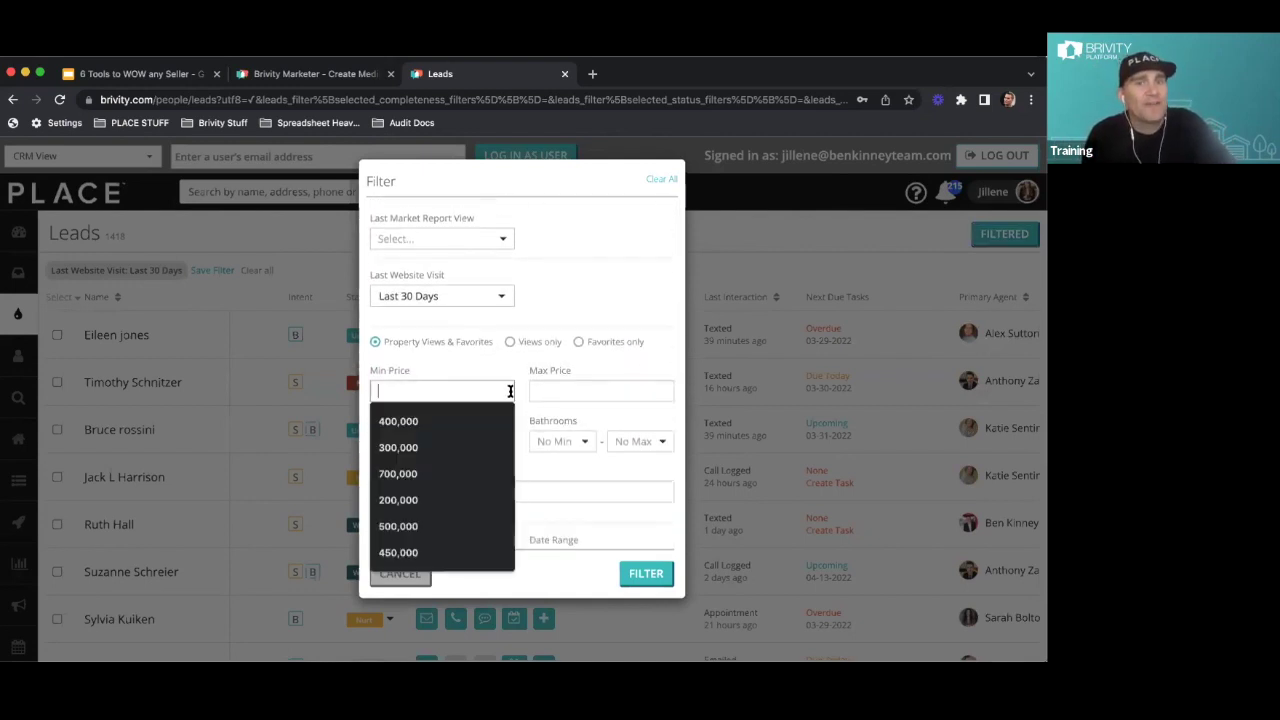
{"action": "left_click", "coordinate": [562, 397]}
{"action": "left_click", "coordinate": [467, 498]}
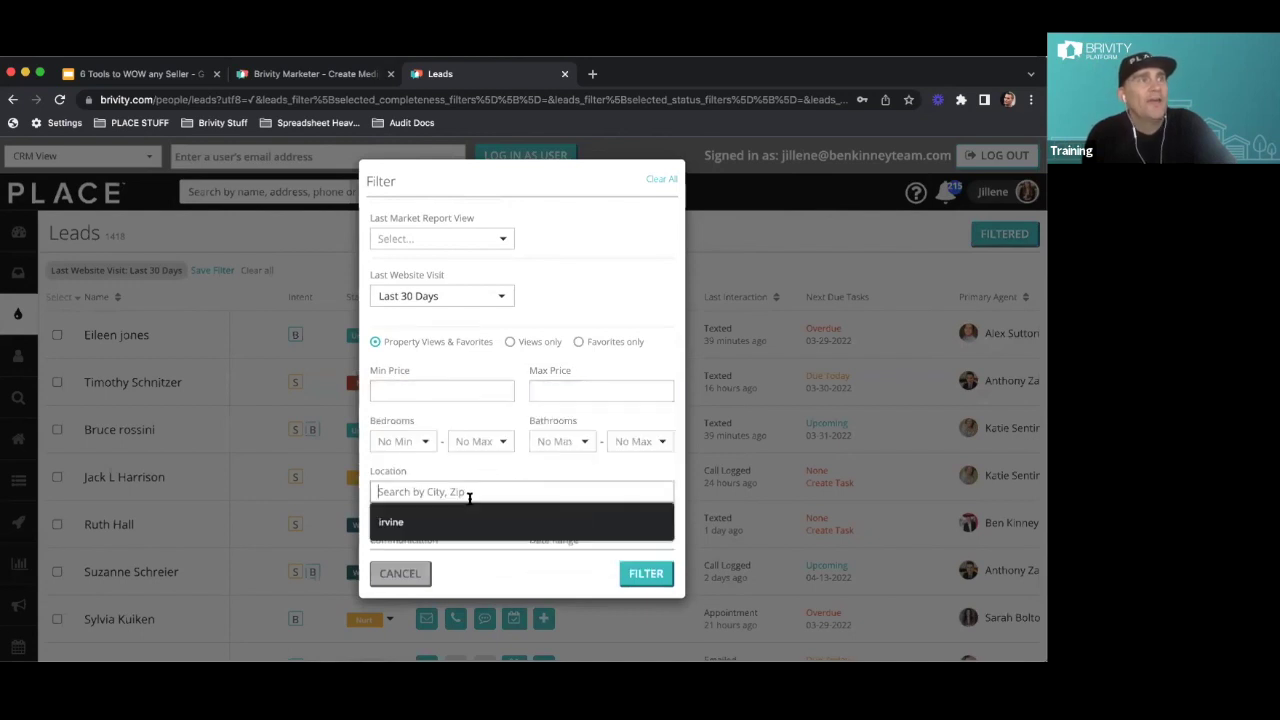
{"action": "left_click", "coordinate": [397, 572]}
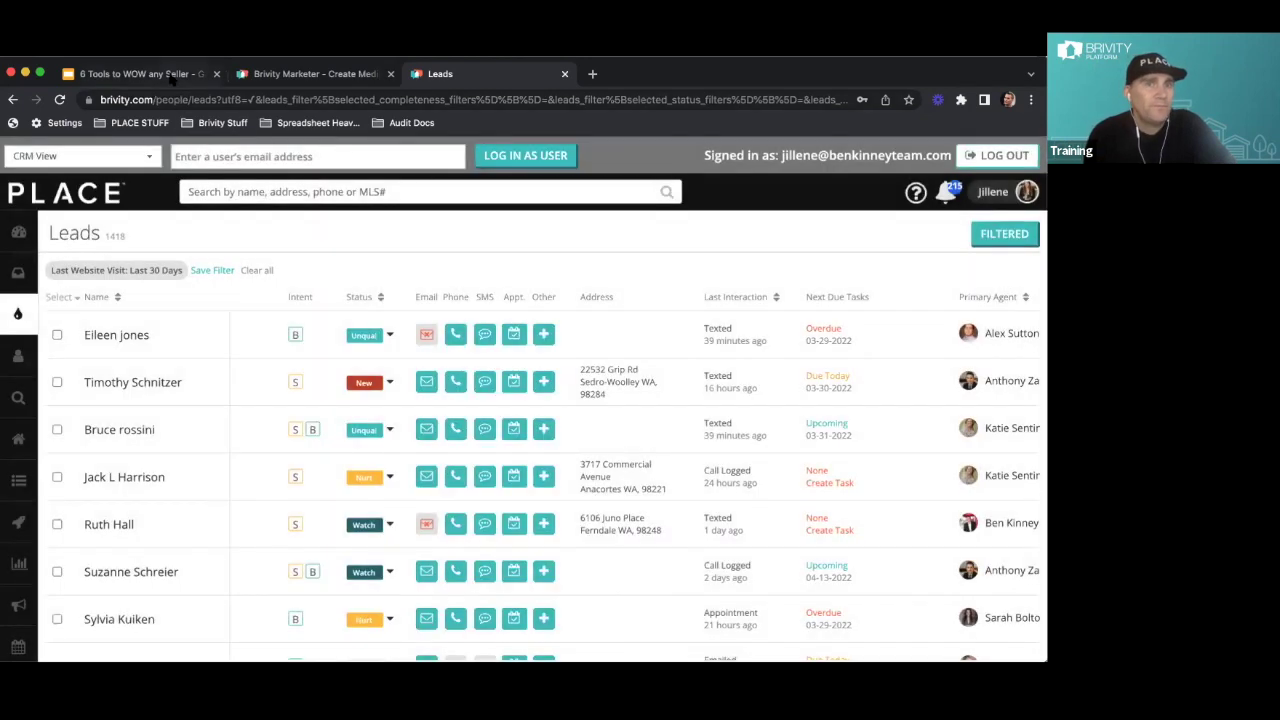
{"action": "left_click", "coordinate": [172, 77]}
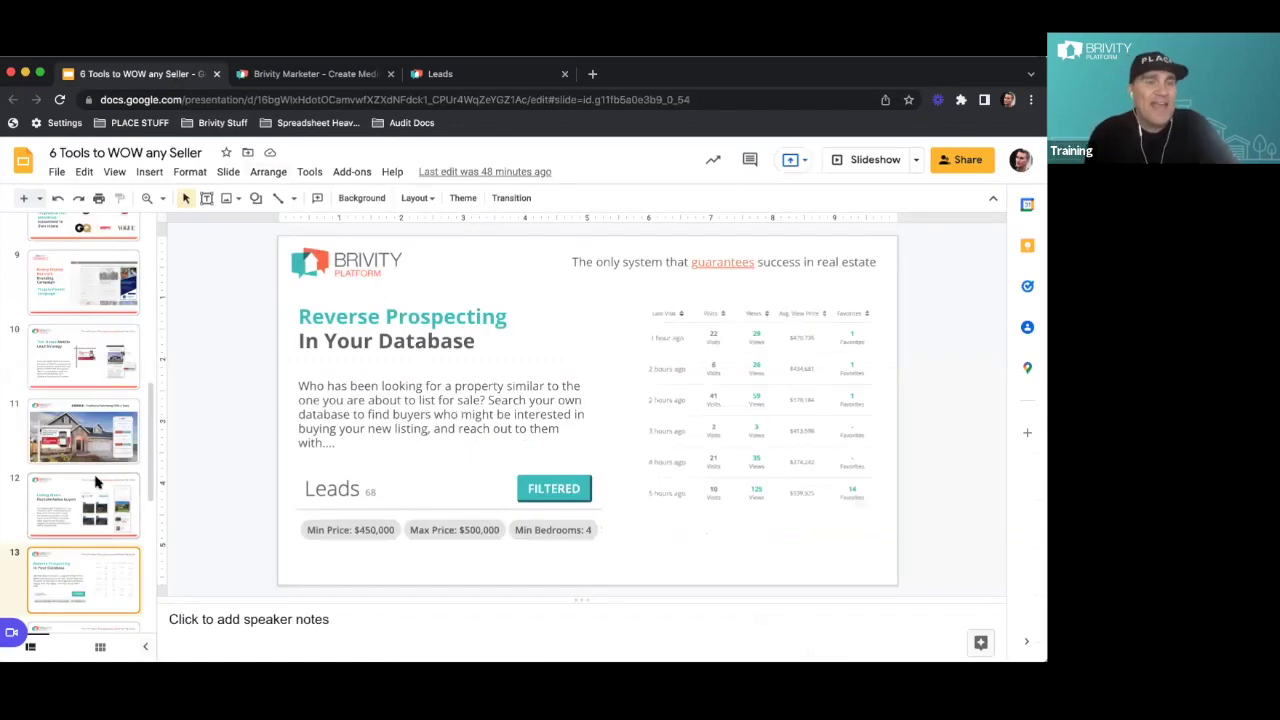
Show slide 14 about the Brivity dialer, then go back to the Leads list
{"action": "scroll", "coordinate": [96, 482], "scroll_direction": "down", "scroll_amount": 2}
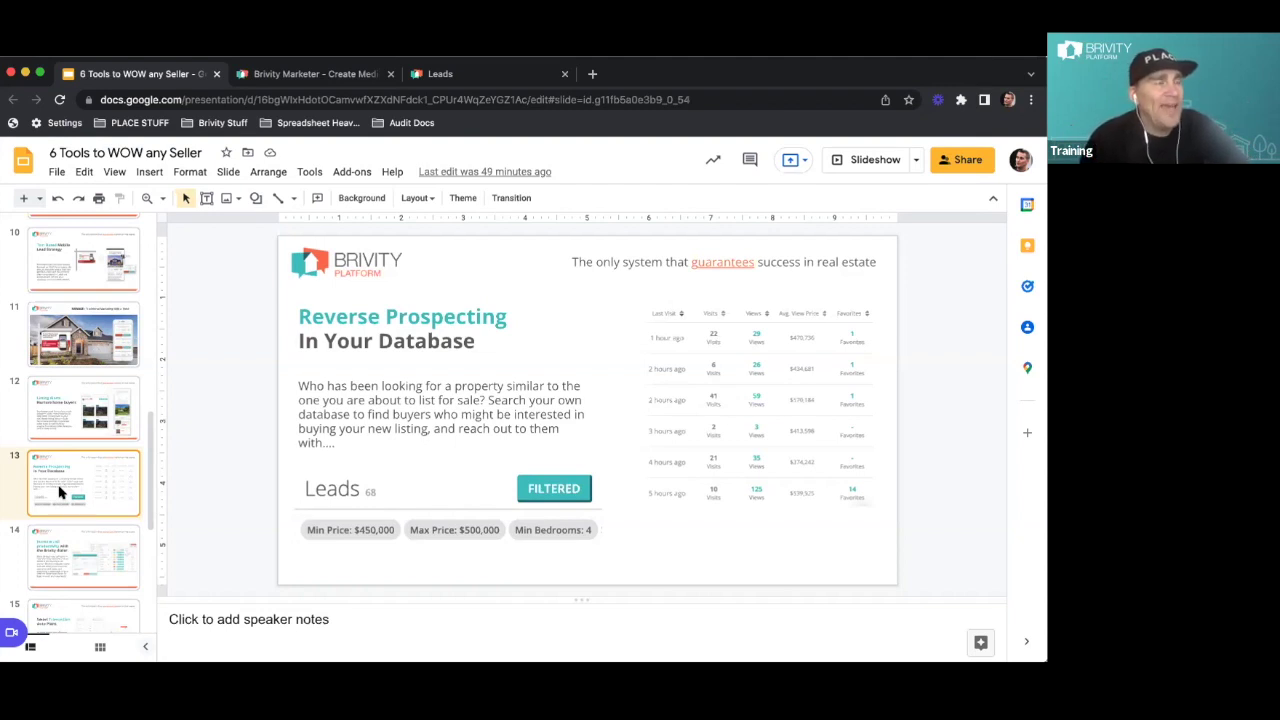
{"action": "left_click", "coordinate": [62, 550]}
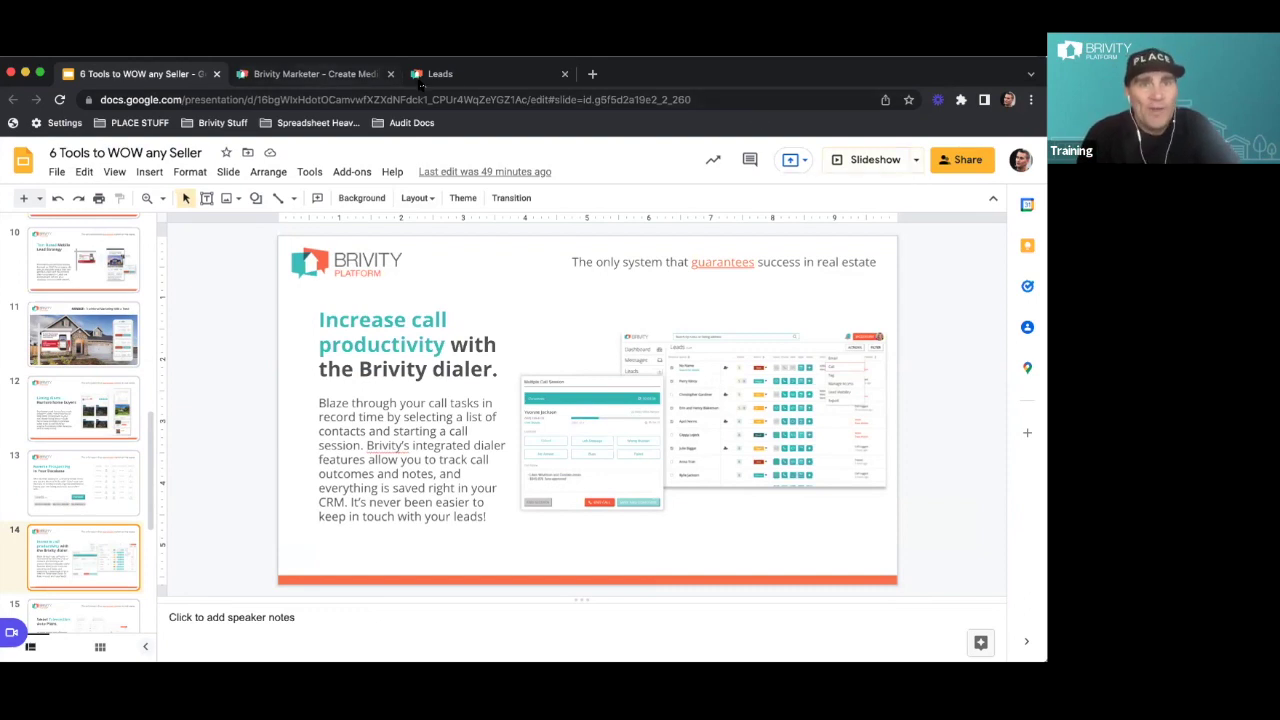
{"action": "left_click", "coordinate": [457, 80]}
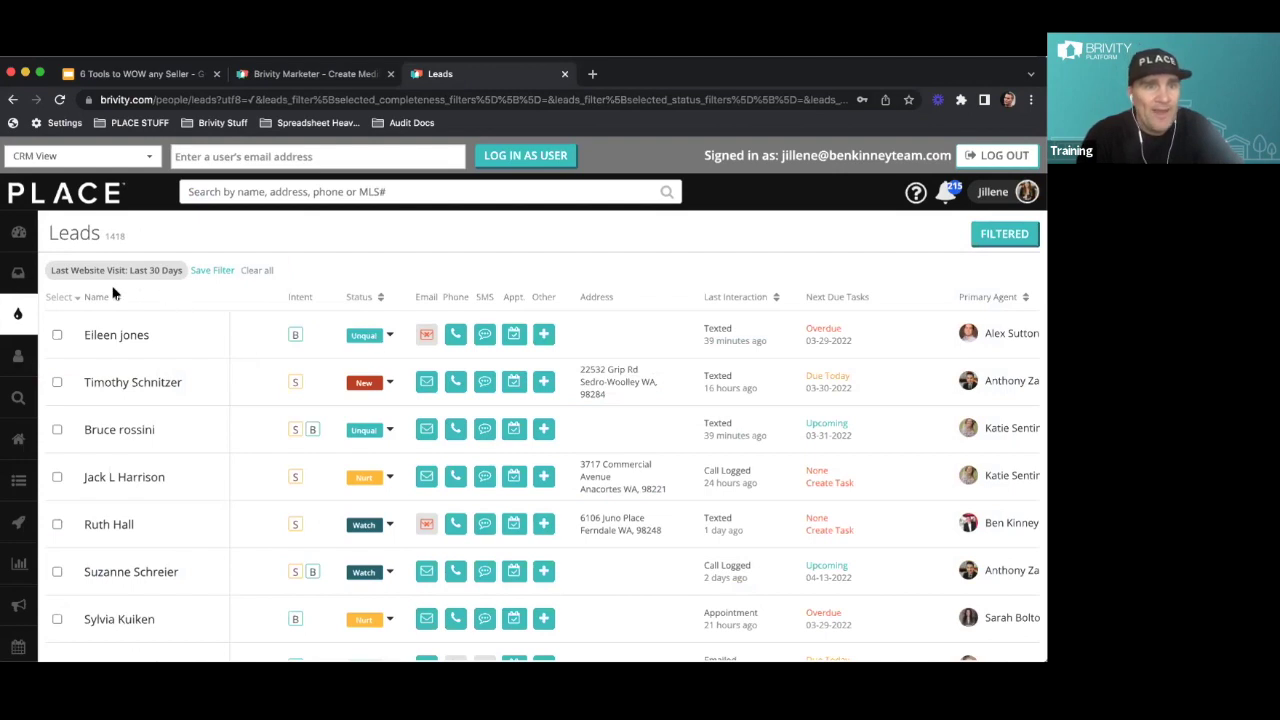
Set the lead filter price range to Min 700,000 and Max 800,000
{"action": "left_click", "coordinate": [1004, 236]}
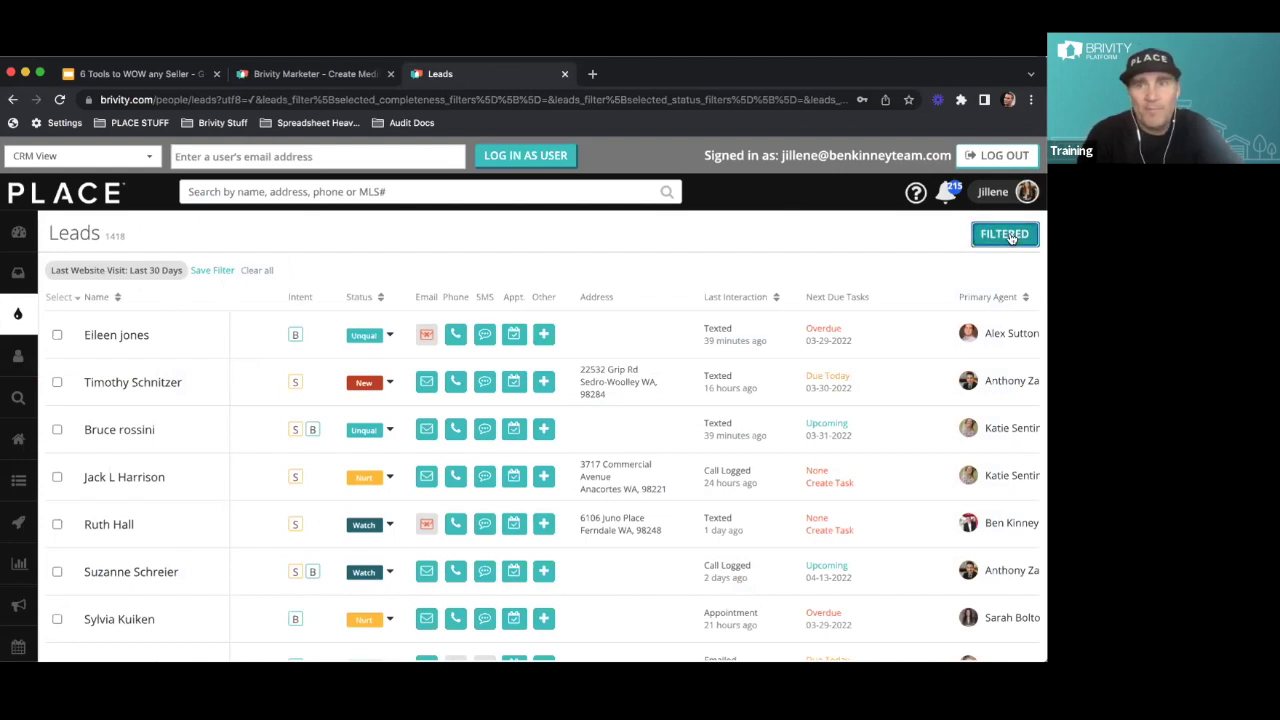
{"action": "scroll", "coordinate": [436, 428], "scroll_direction": "down", "scroll_amount": 5}
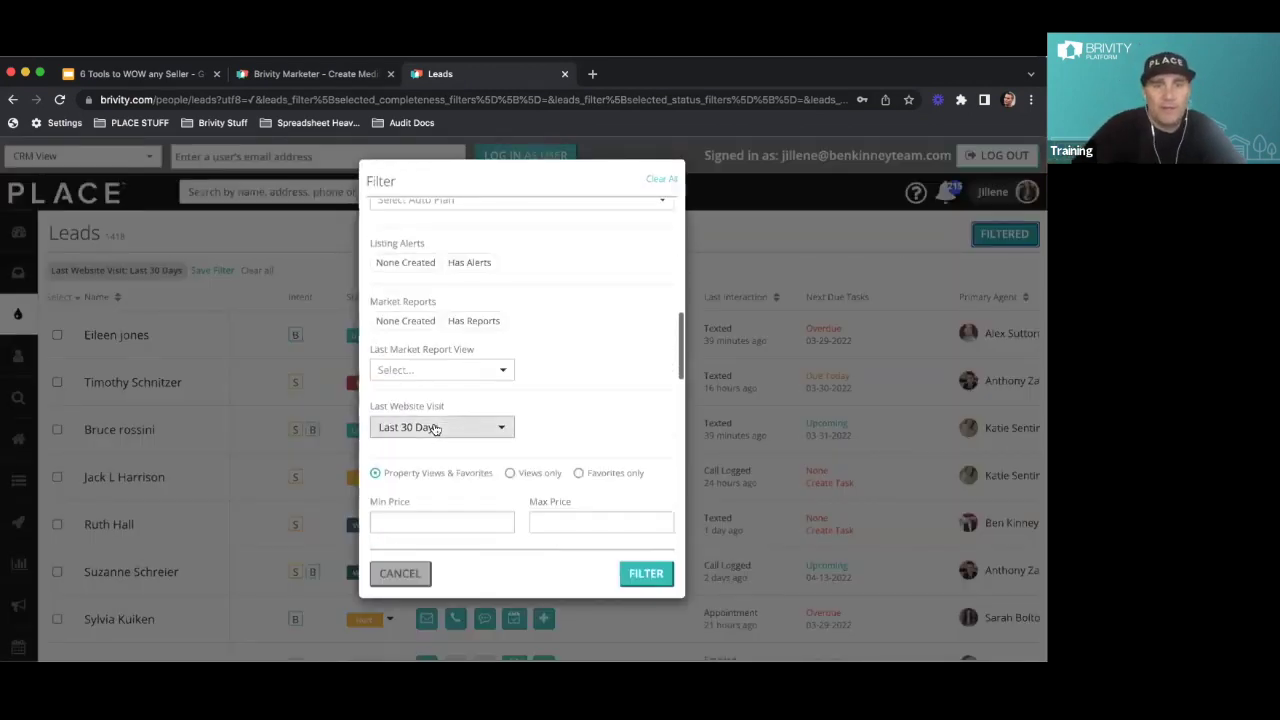
{"action": "scroll", "coordinate": [436, 428], "scroll_direction": "down", "scroll_amount": 2}
{"action": "left_click", "coordinate": [434, 394]}
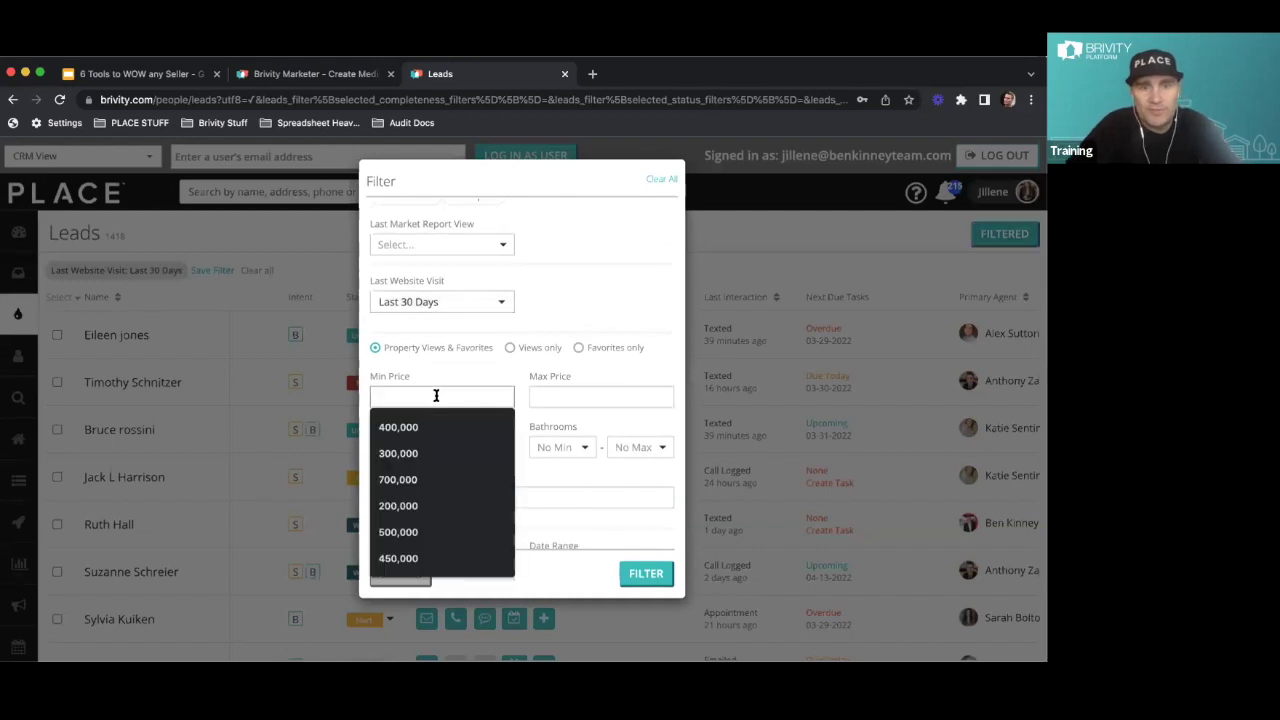
{"action": "type", "text": "700"}
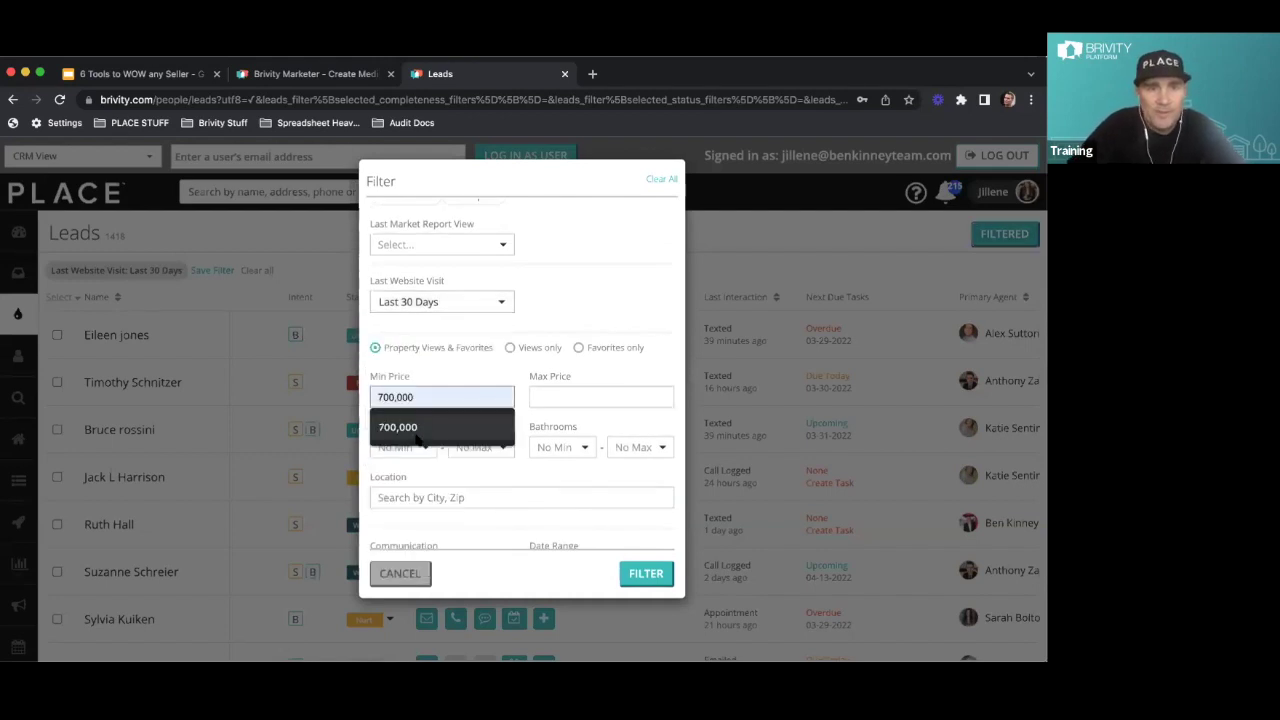
{"action": "left_click", "coordinate": [440, 427]}
{"action": "left_click", "coordinate": [560, 397]}
{"action": "type", "text": "800"}
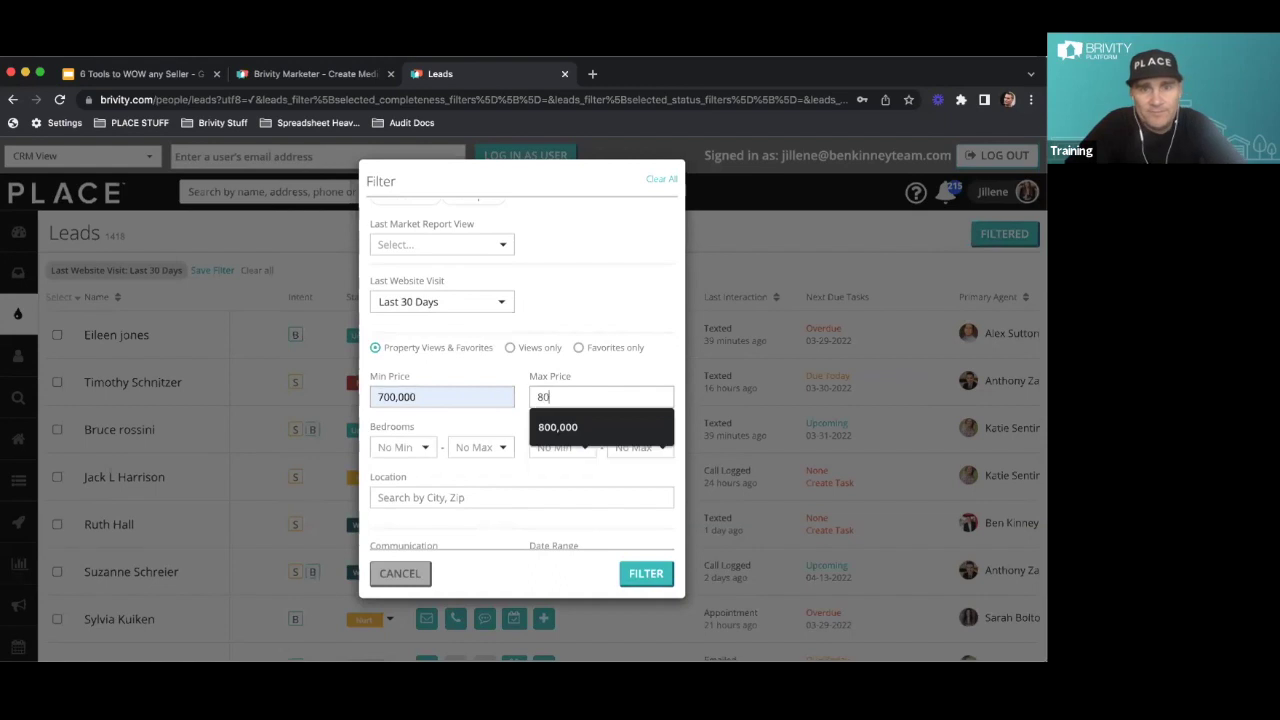
{"action": "left_click", "coordinate": [553, 427]}
Clear the Last Website Visit filter, add City: Bellingham, WA, and apply
{"action": "left_click", "coordinate": [466, 299]}
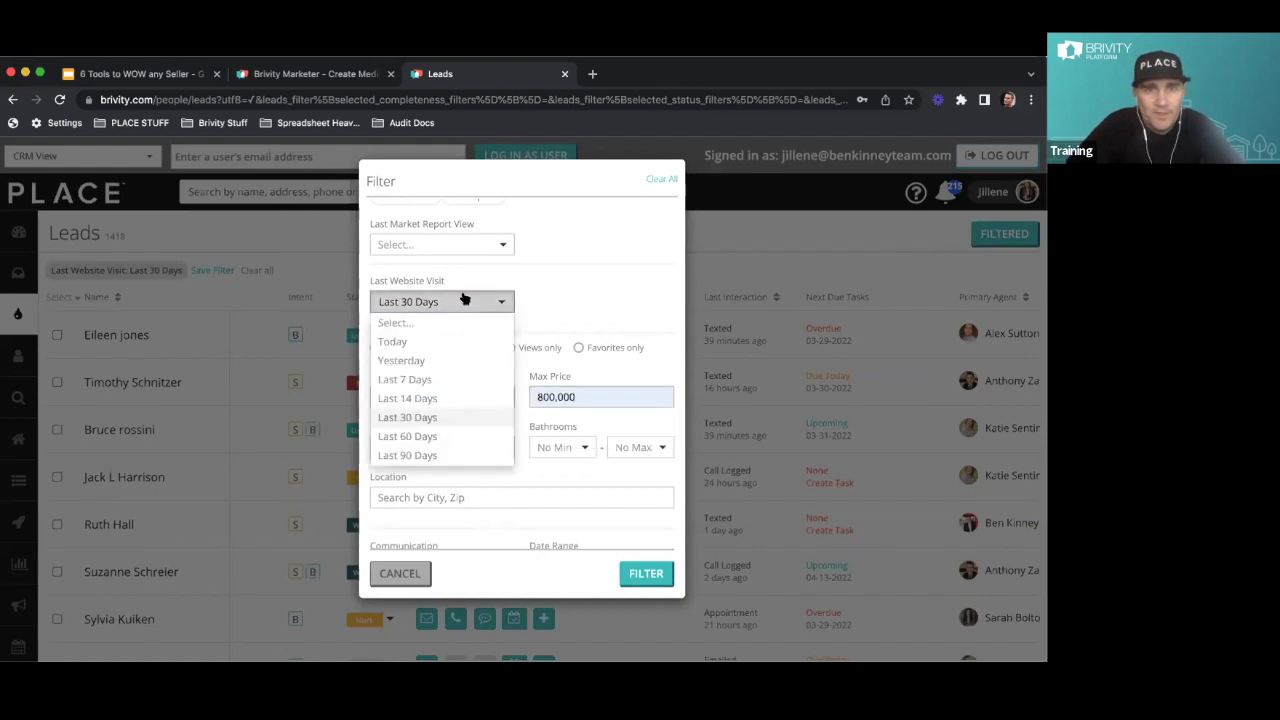
{"action": "left_click", "coordinate": [417, 323]}
{"action": "left_click", "coordinate": [426, 498]}
{"action": "type", "text": "bellingham"}
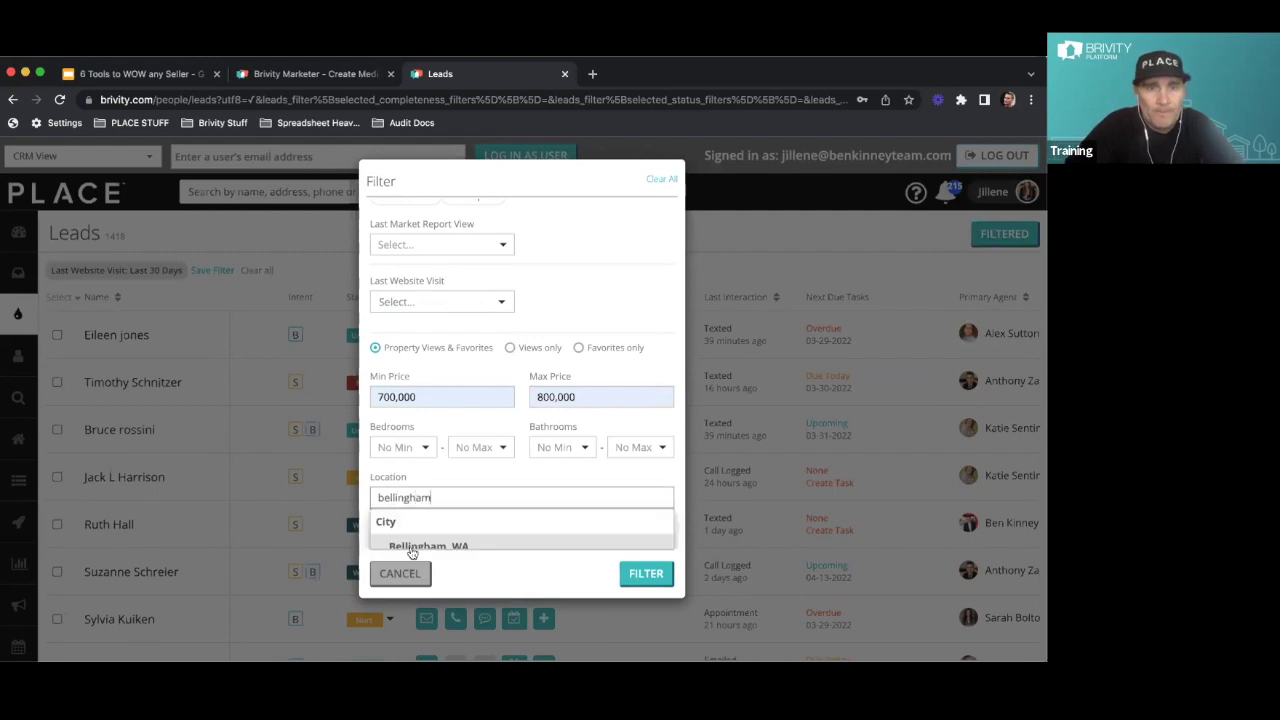
{"action": "left_click", "coordinate": [415, 545]}
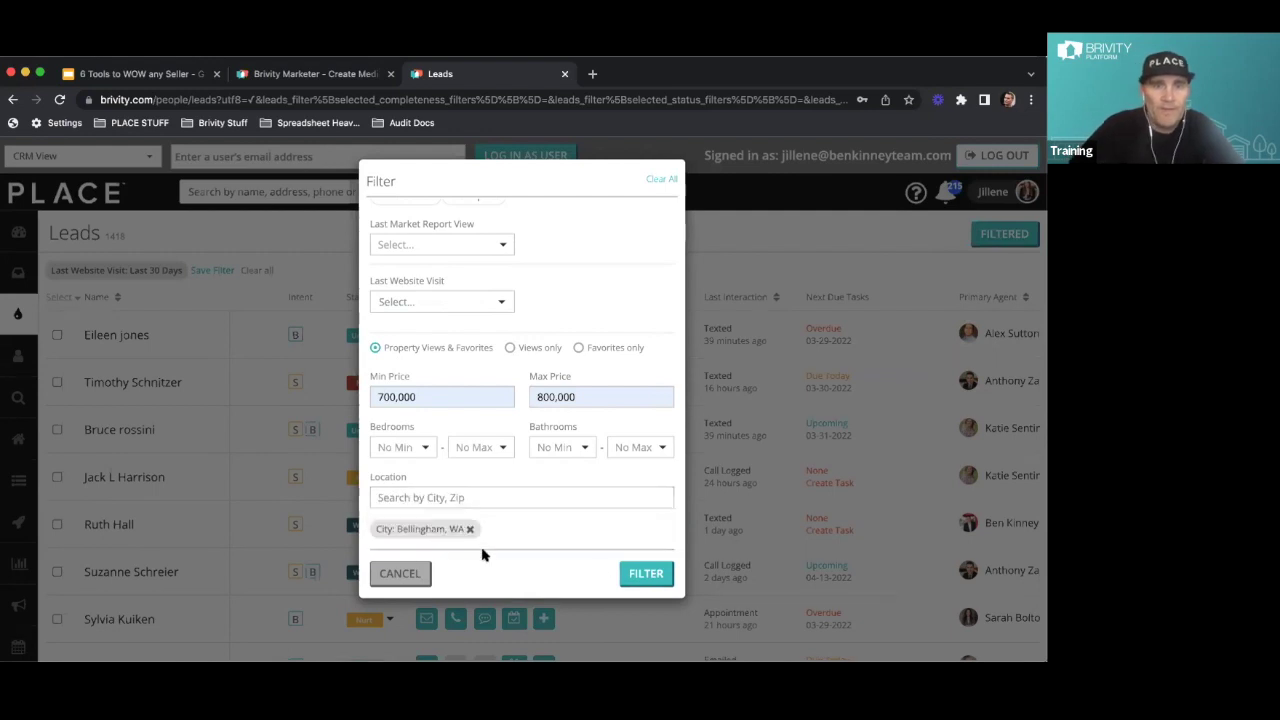
{"action": "left_click", "coordinate": [650, 586]}
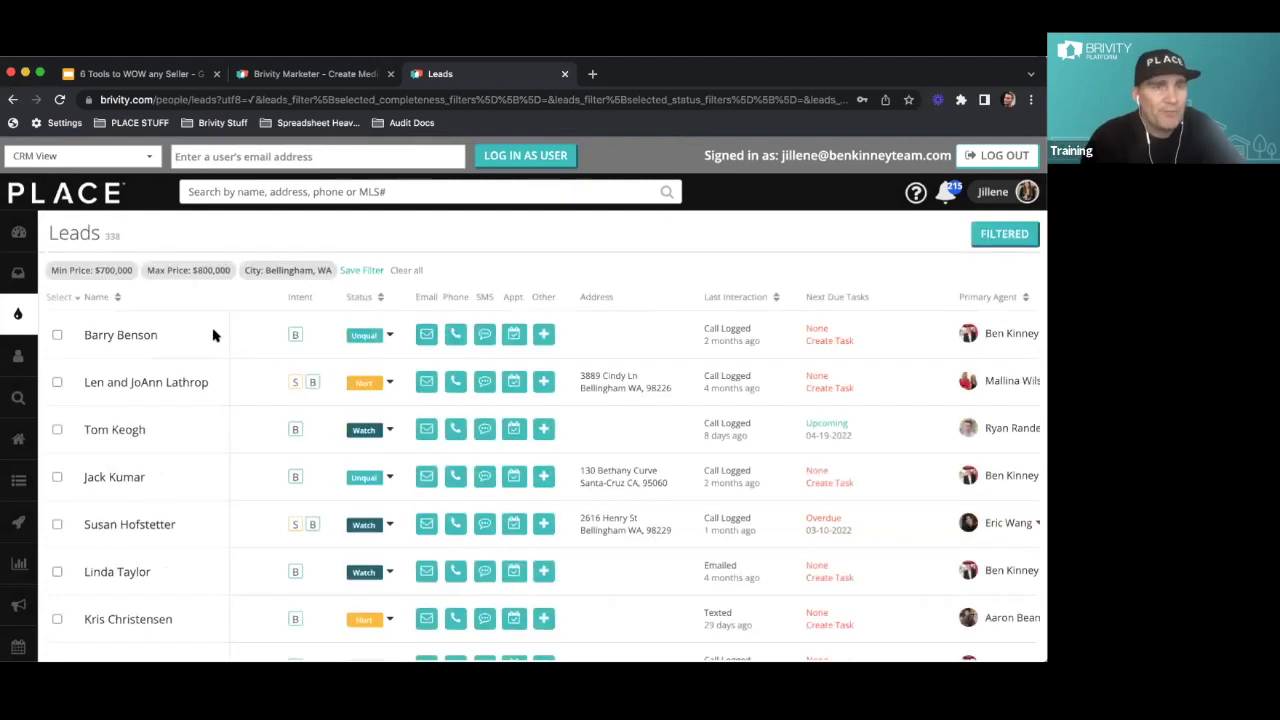
Select all leads on the page, open the Brivity Dialer for them, then cancel it
{"action": "left_click", "coordinate": [60, 297]}
{"action": "left_click", "coordinate": [58, 339]}
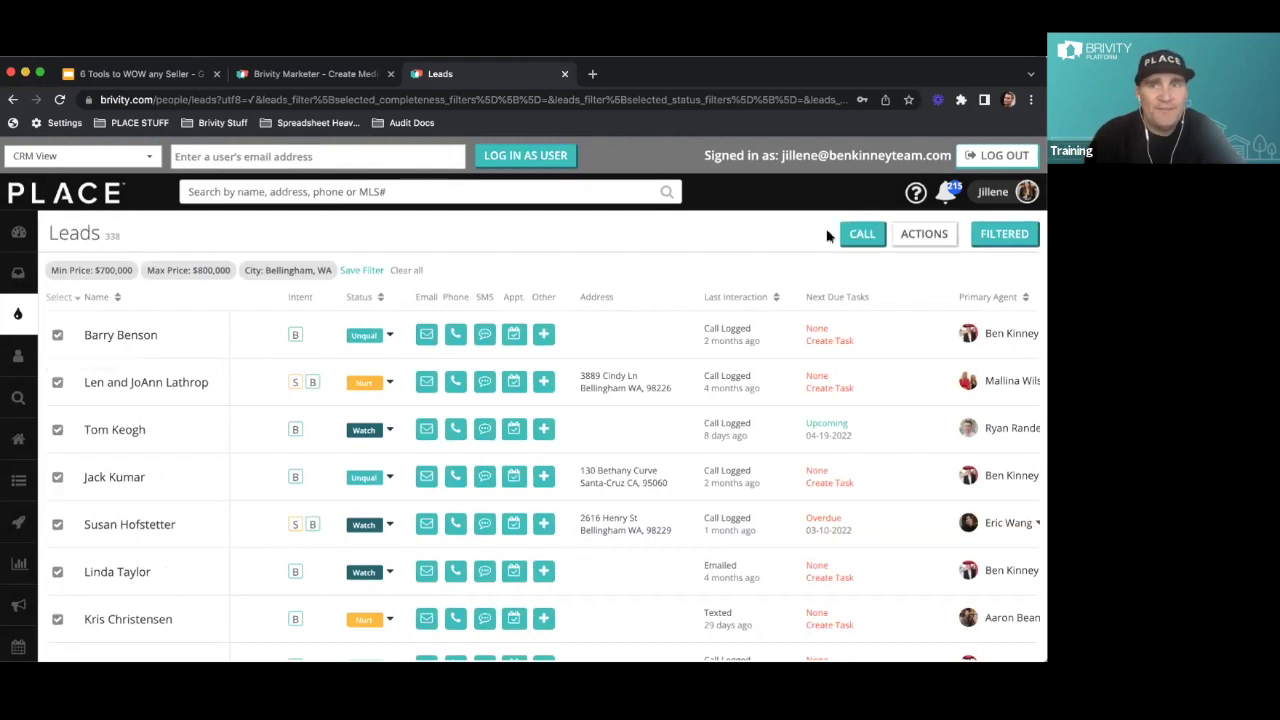
{"action": "left_click", "coordinate": [862, 234]}
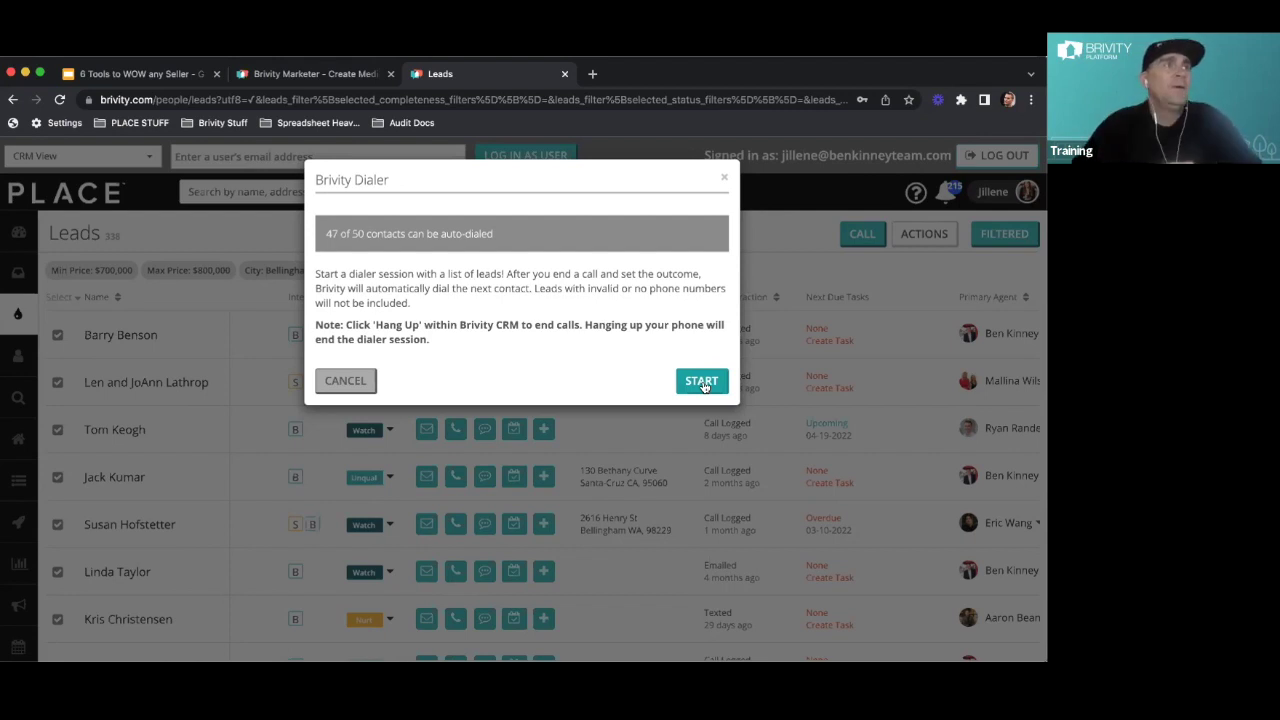
{"action": "left_click", "coordinate": [340, 383]}
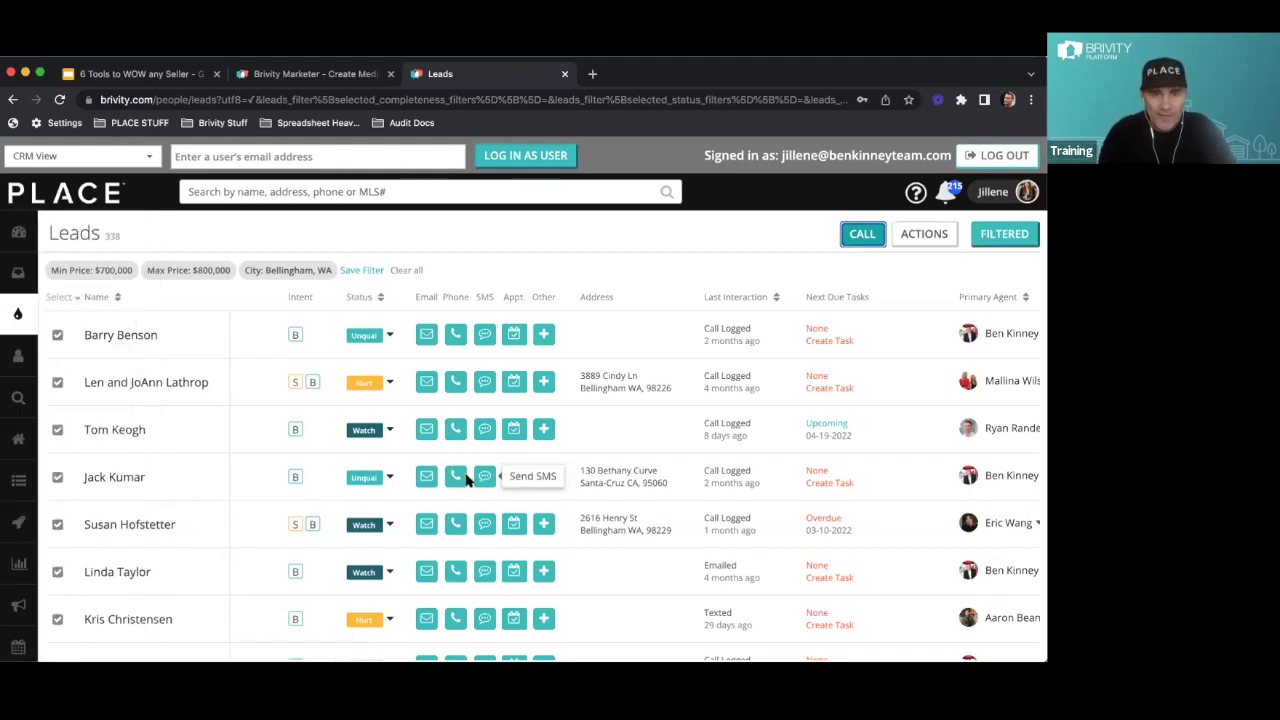
Check a lead's phone number, then bring up the Reporting submenu in the sidebar
{"action": "mouse_move", "coordinate": [455, 478]}
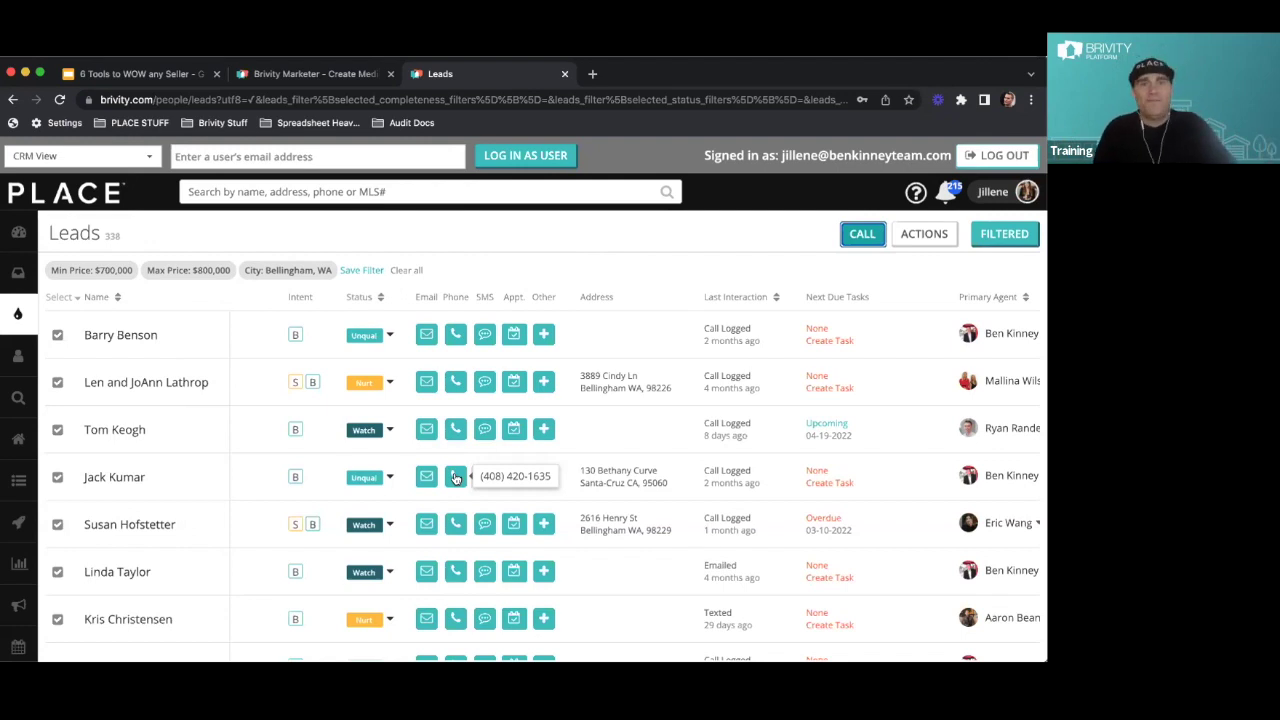
{"action": "mouse_move", "coordinate": [62, 565]}
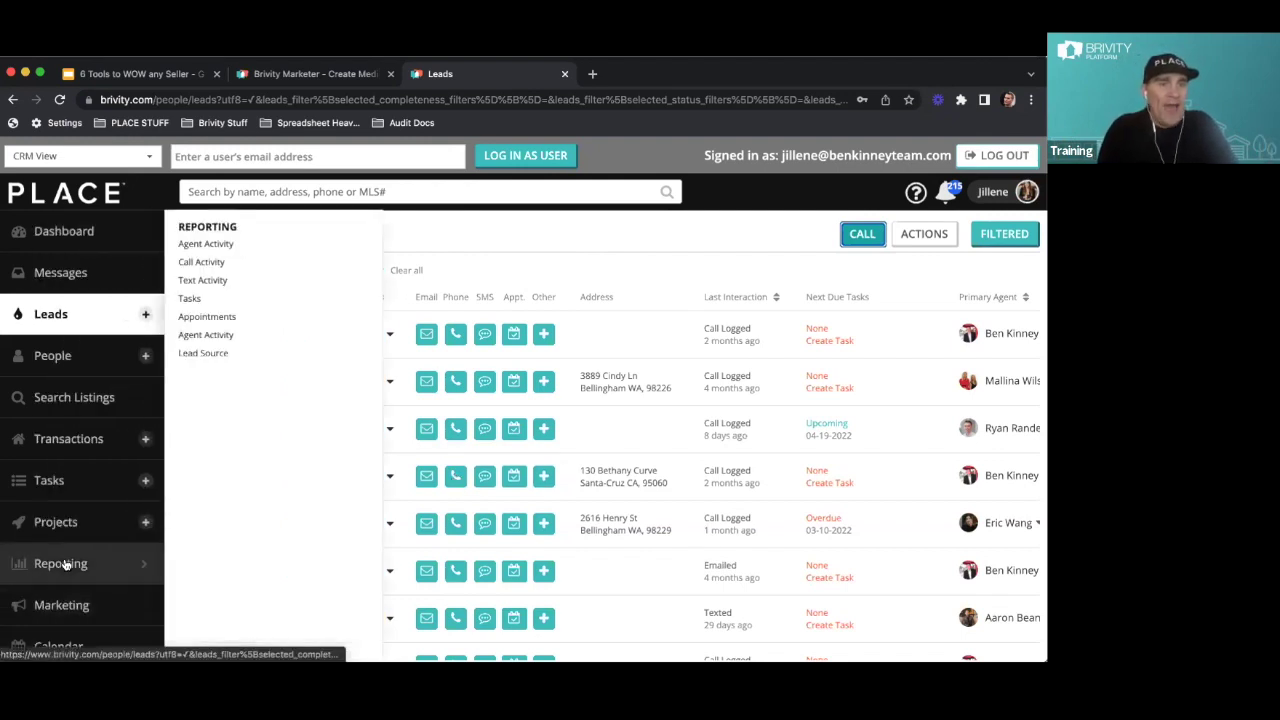
Open the Call Activity report, sort Total Calls descending, and highlight the top dialer count 1014
{"action": "left_click", "coordinate": [215, 263]}
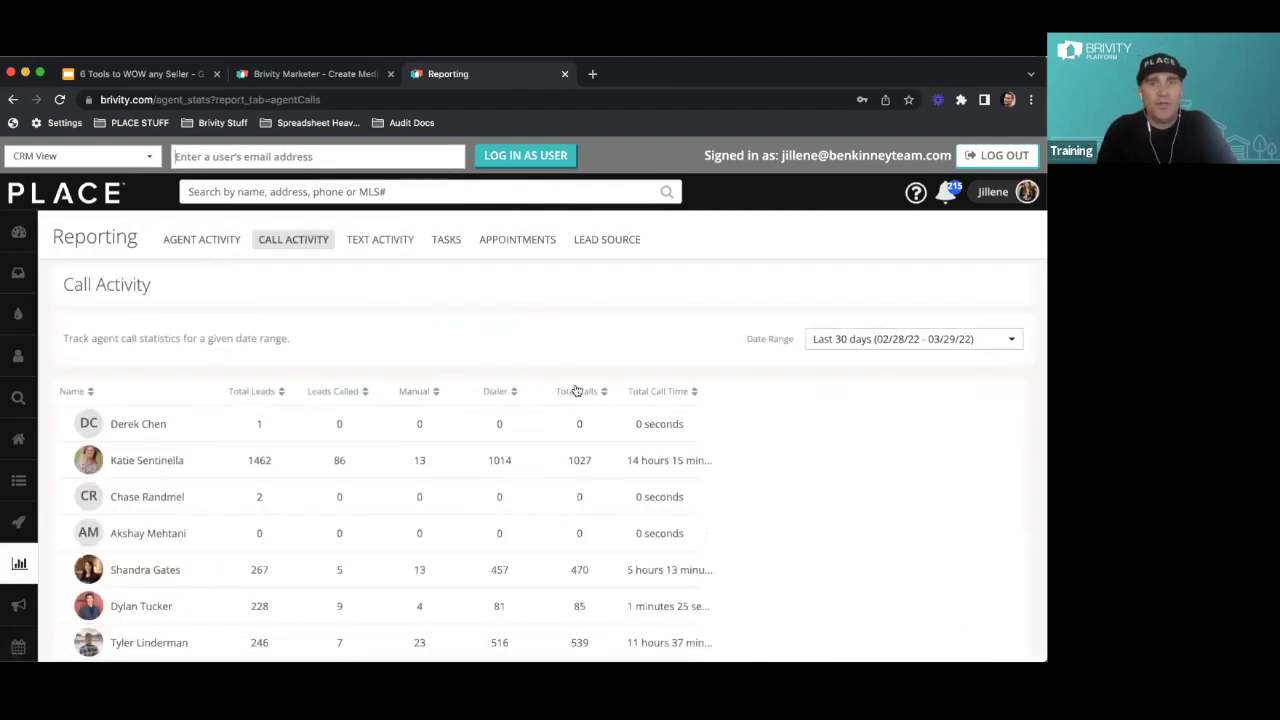
{"action": "left_click", "coordinate": [577, 391]}
{"action": "left_click", "coordinate": [577, 391]}
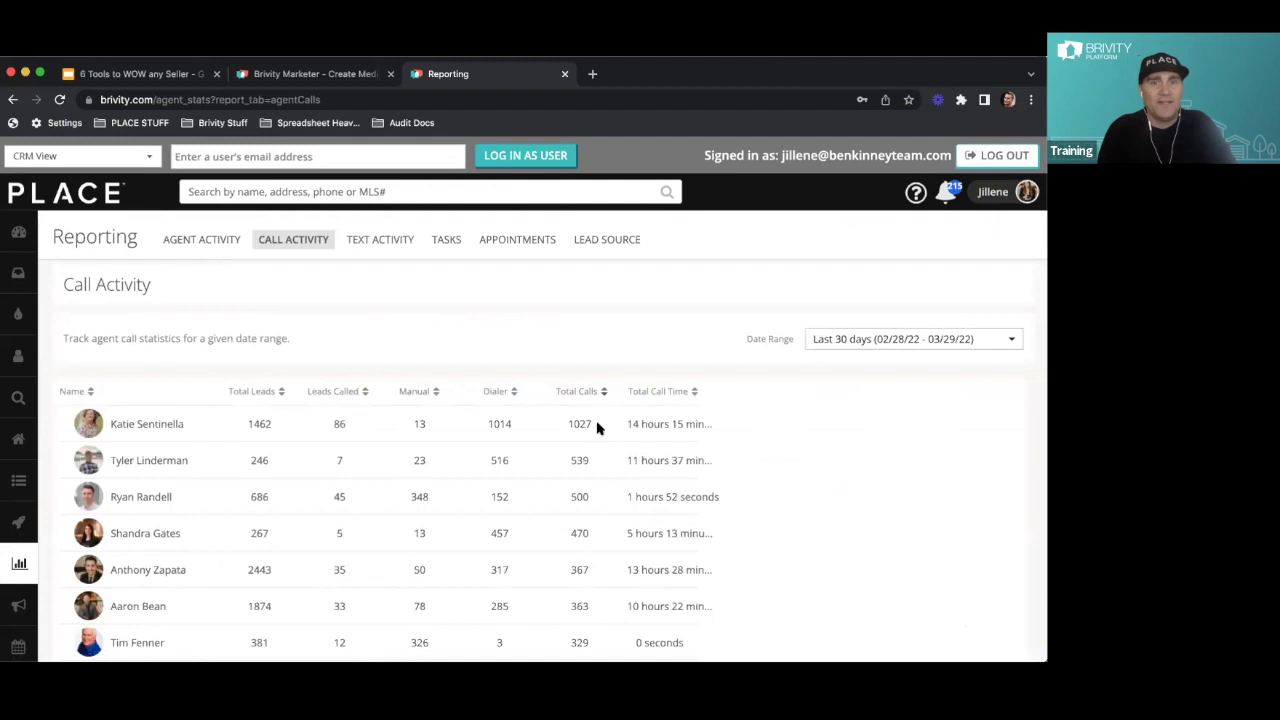
{"action": "left_click_drag", "start_coordinate": [515, 424], "coordinate": [482, 427]}
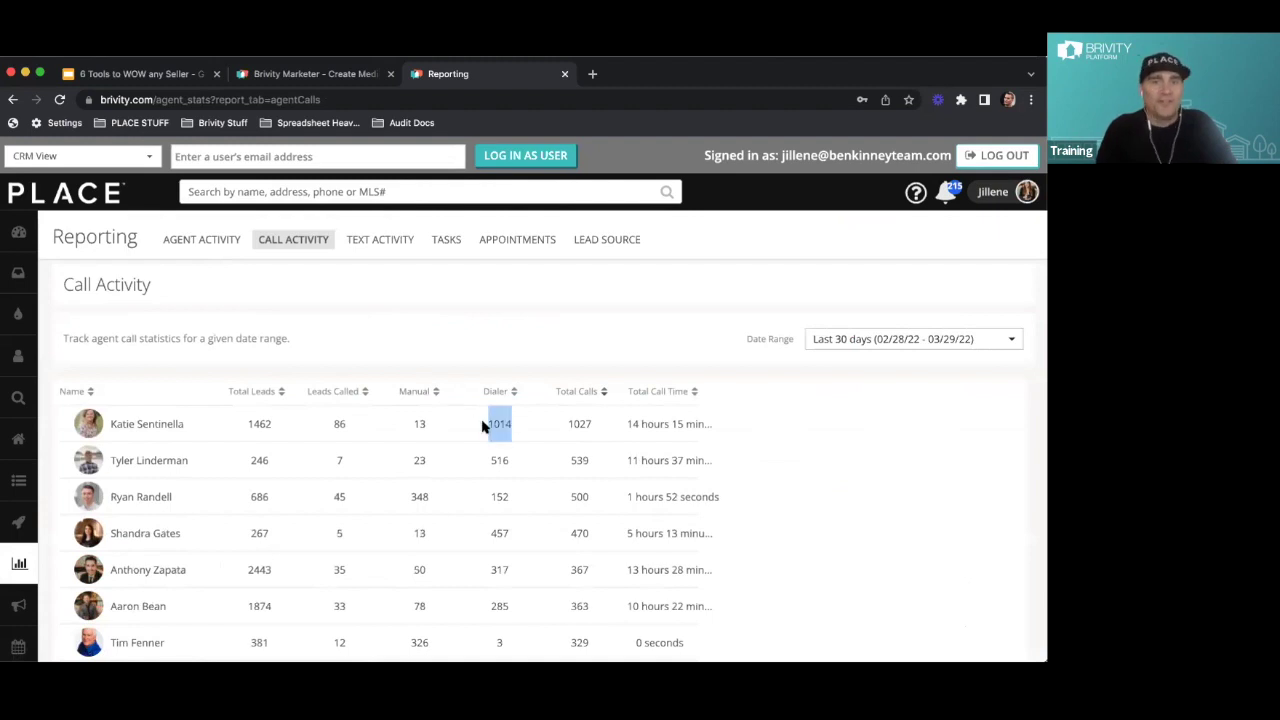
{"action": "left_click", "coordinate": [482, 427]}
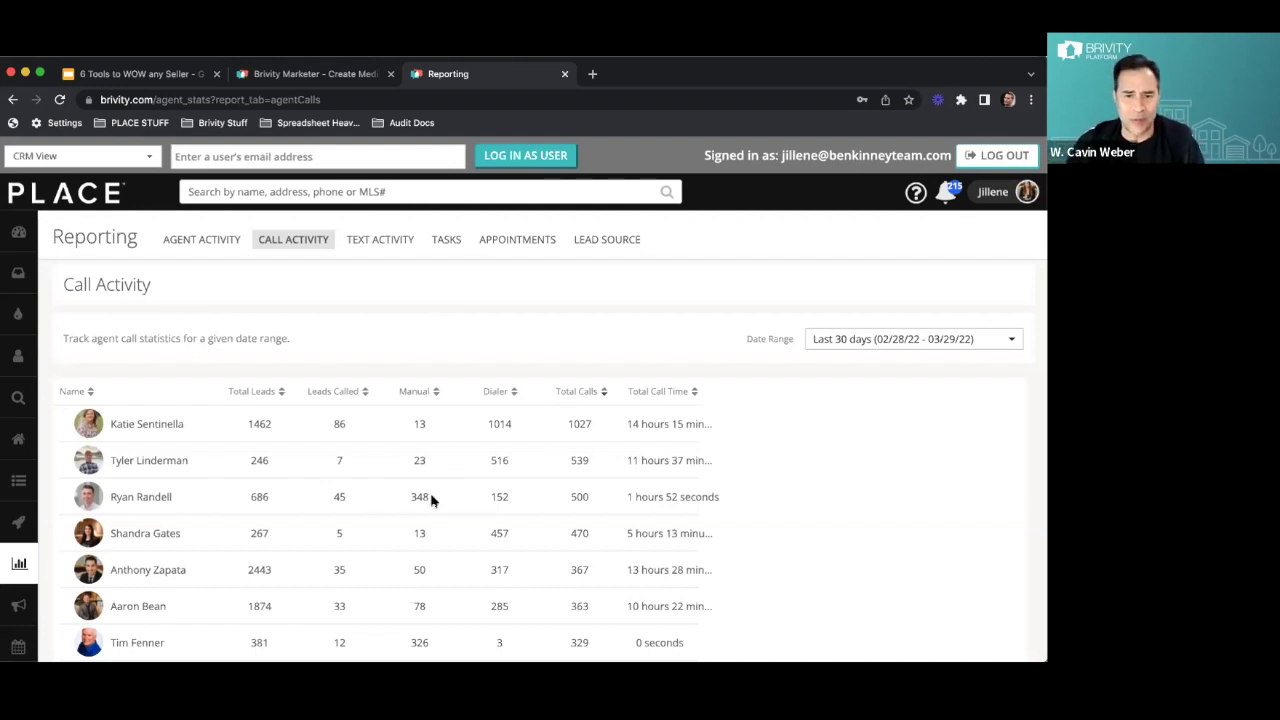
Highlight the report's manual call count 326 and the top agent's dialer count 1014
{"action": "scroll", "coordinate": [427, 500], "scroll_direction": "down", "scroll_amount": 1}
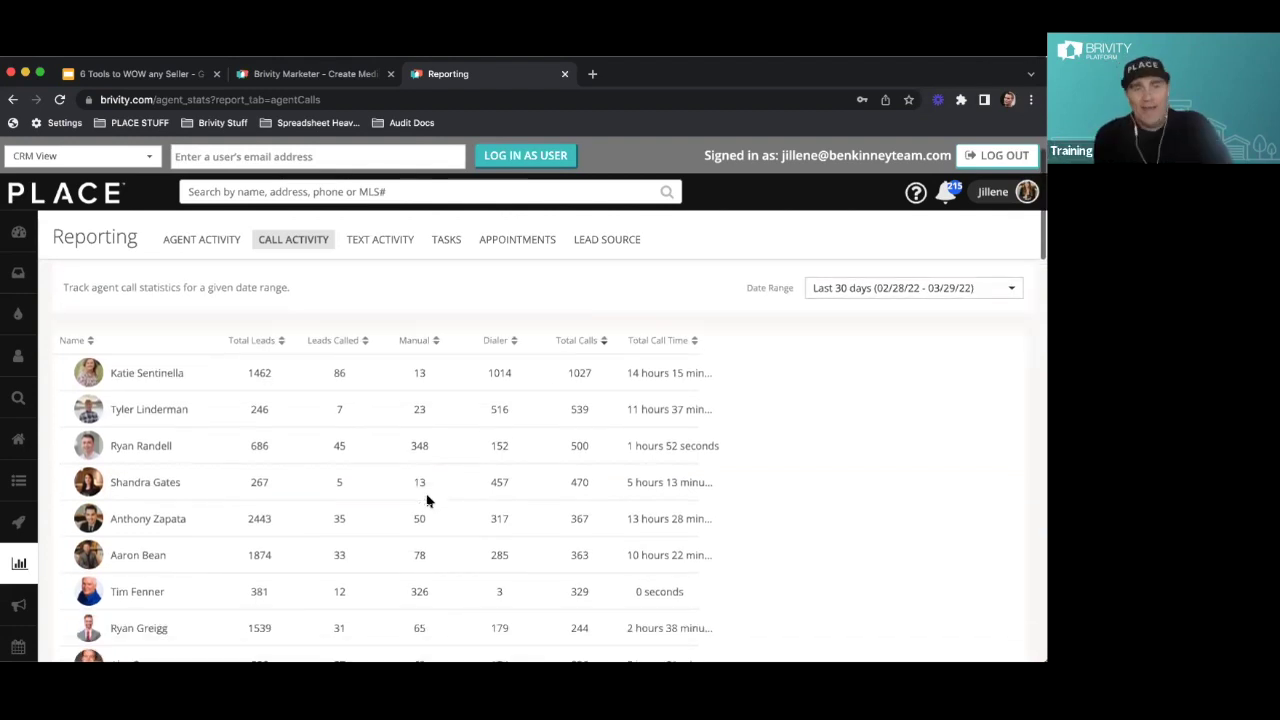
{"action": "left_click_drag", "start_coordinate": [436, 586], "coordinate": [389, 587]}
{"action": "left_click", "coordinate": [390, 590]}
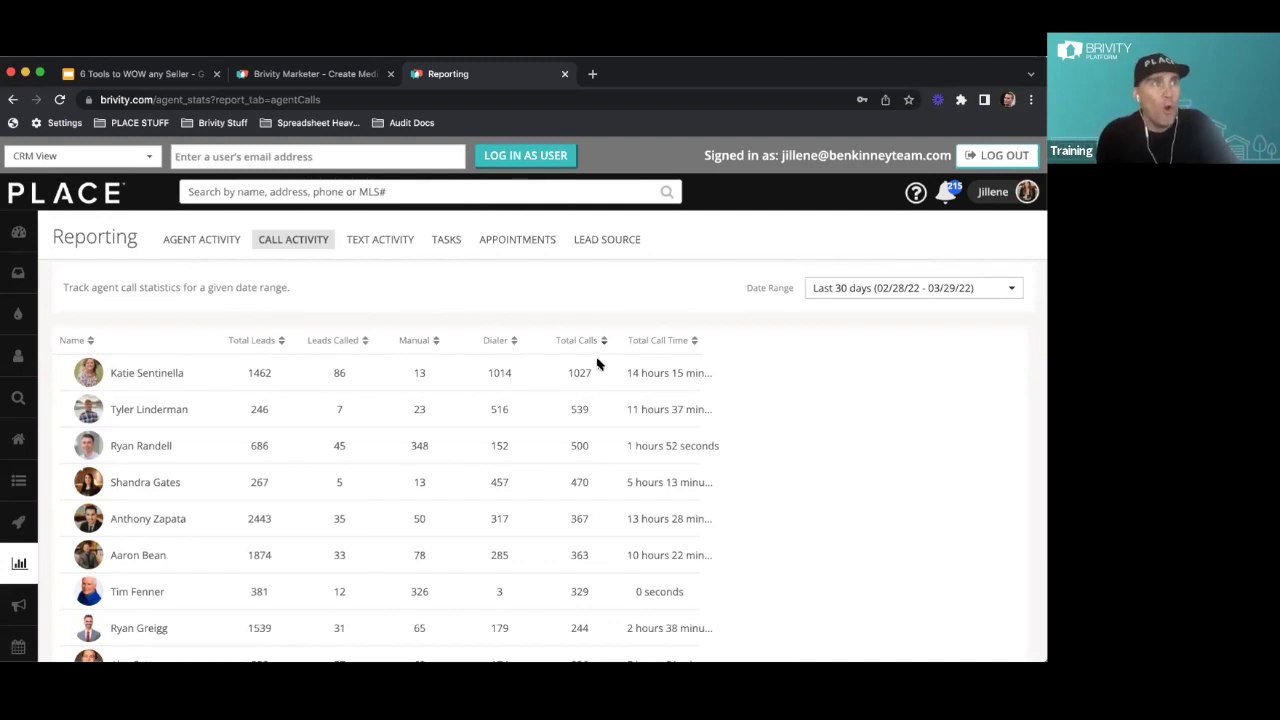
{"action": "left_click_drag", "start_coordinate": [598, 366], "coordinate": [475, 376]}
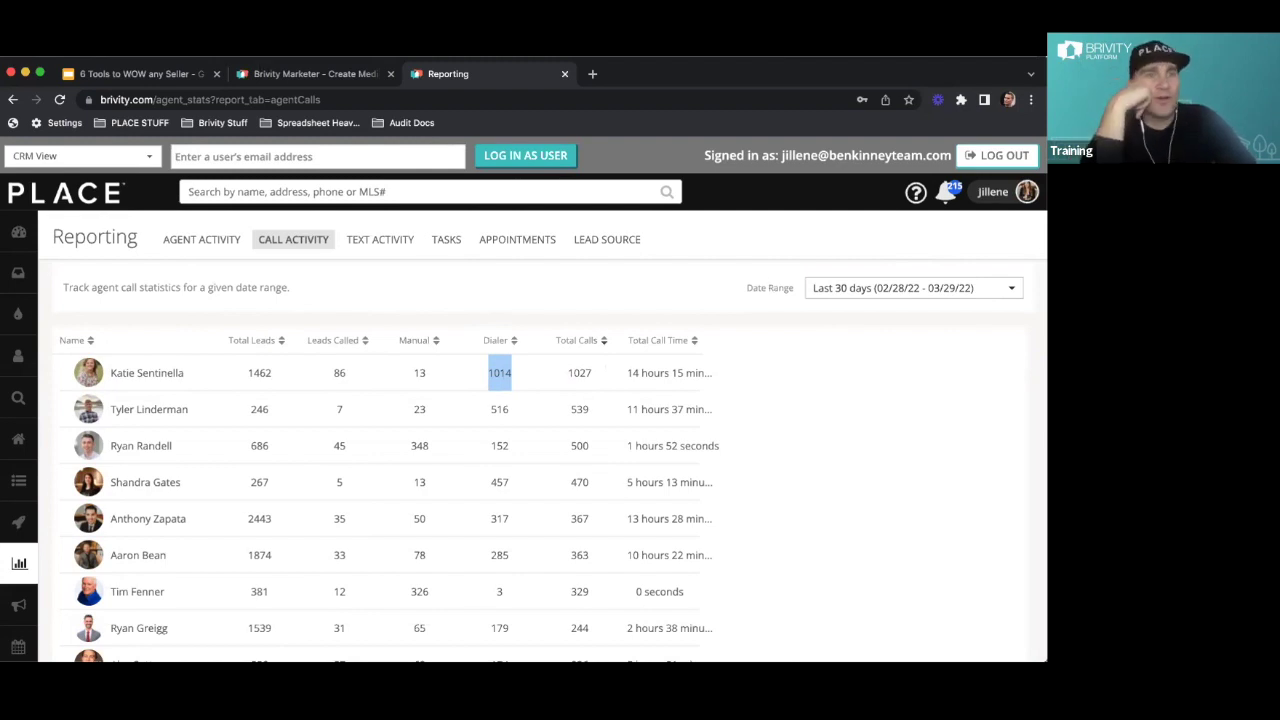
Return to the All Leads list from the sidebar, then go back to the Google Slides deck
{"action": "mouse_move", "coordinate": [45, 405]}
{"action": "left_click", "coordinate": [52, 357]}
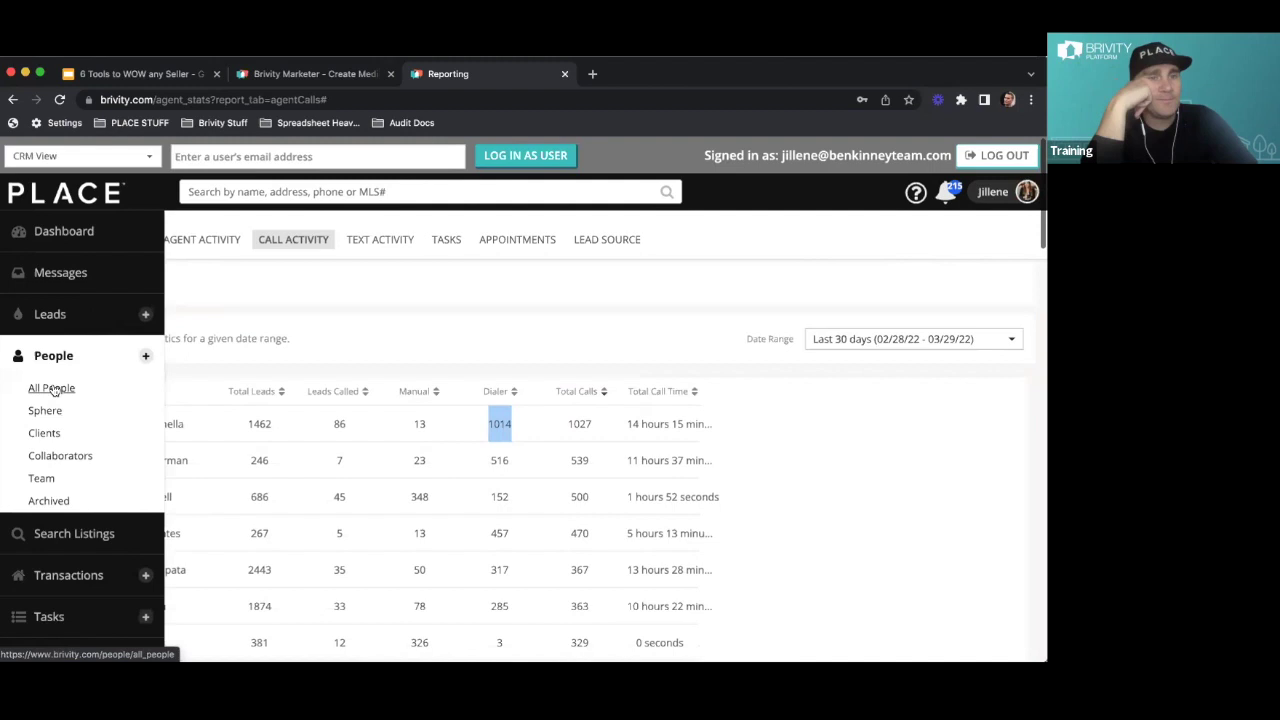
{"action": "left_click", "coordinate": [49, 312]}
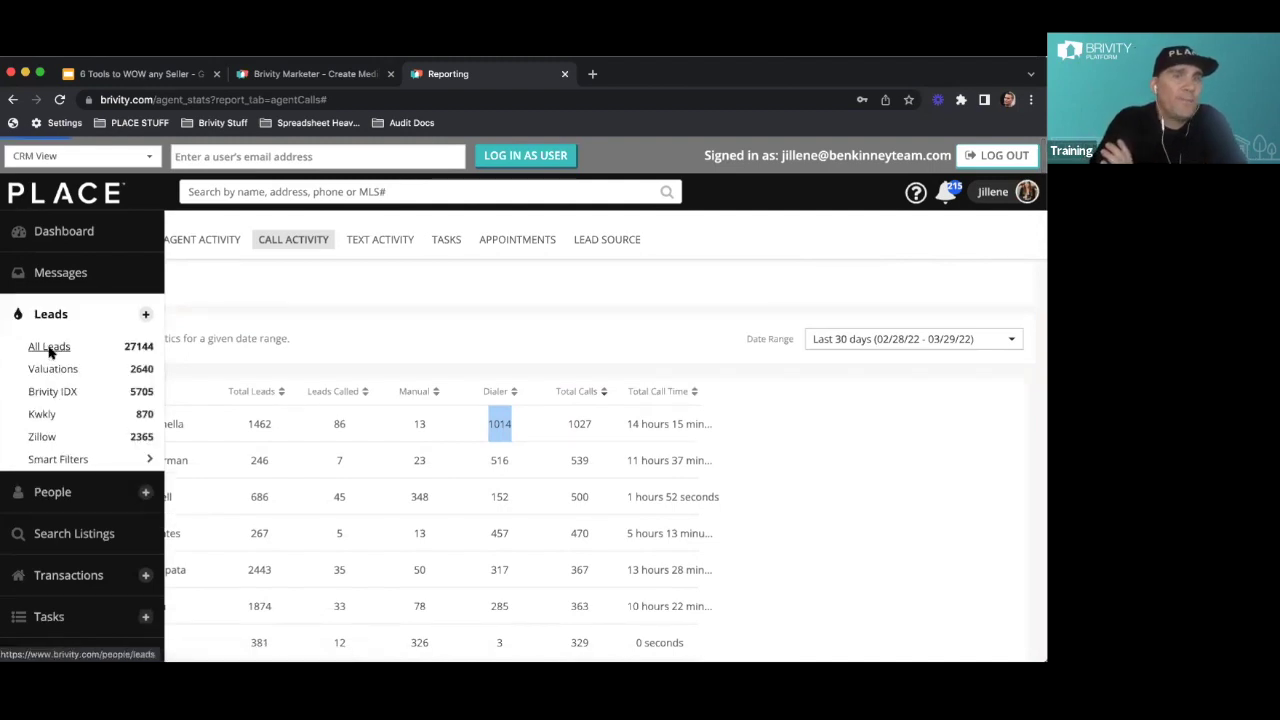
{"action": "left_click", "coordinate": [49, 348]}
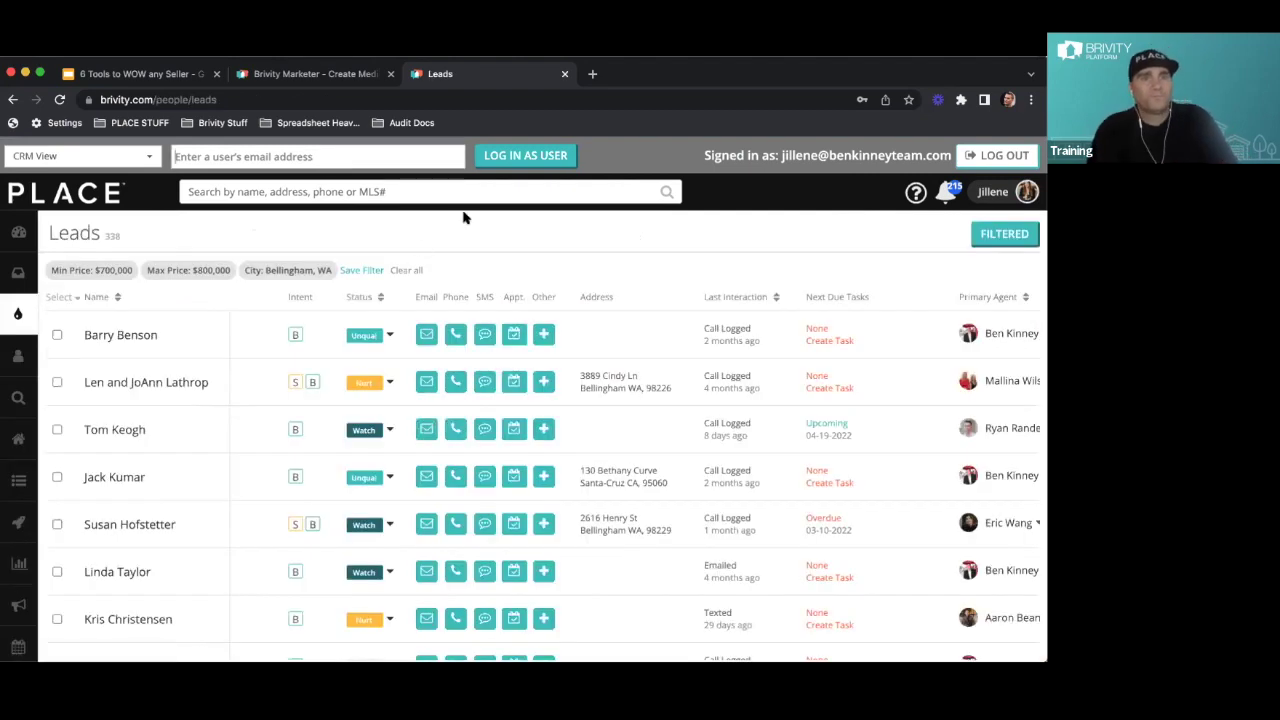
{"action": "left_click", "coordinate": [127, 73]}
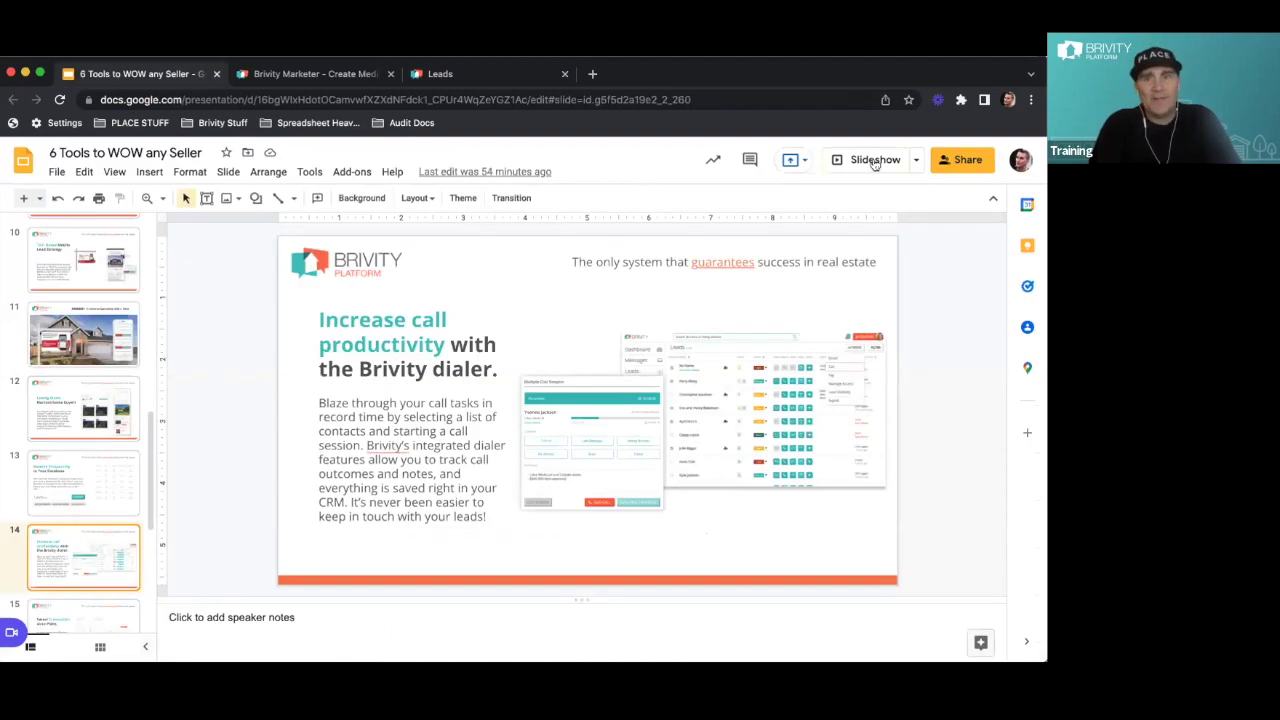
Present the deck full screen from slide 14 and advance one slide
{"action": "left_click", "coordinate": [875, 163]}
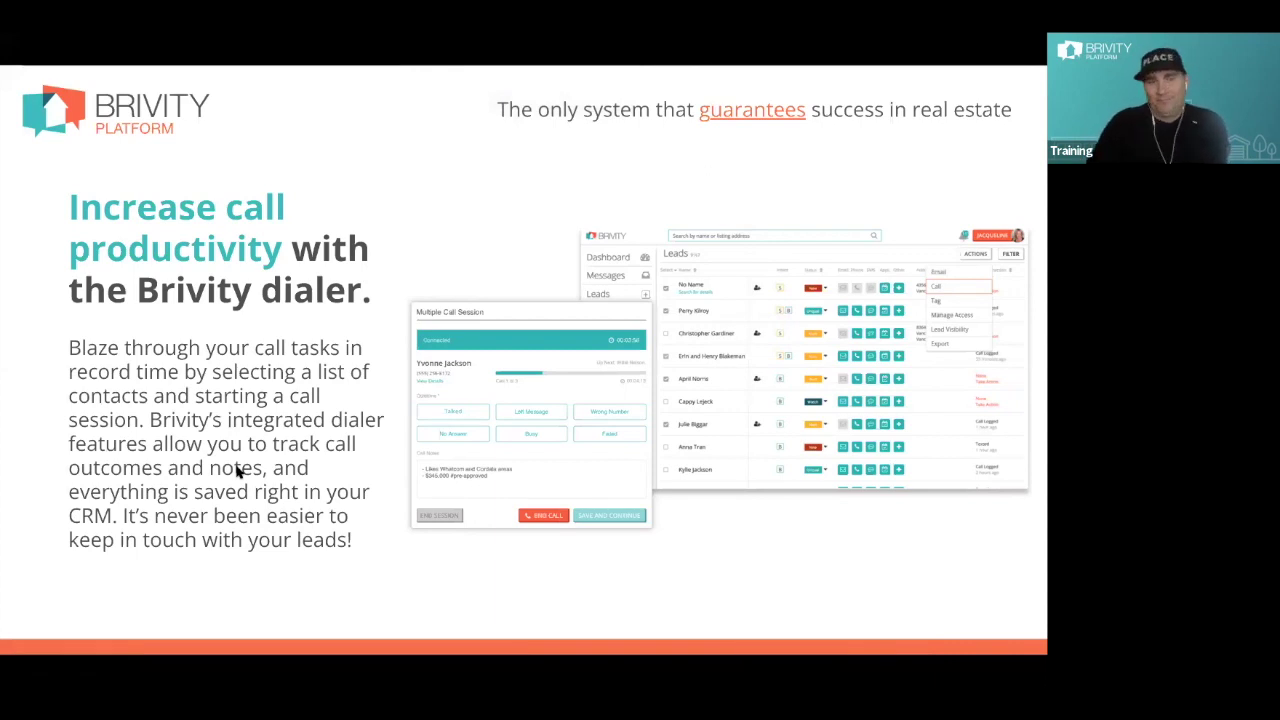
{"action": "key", "text": "Right"}
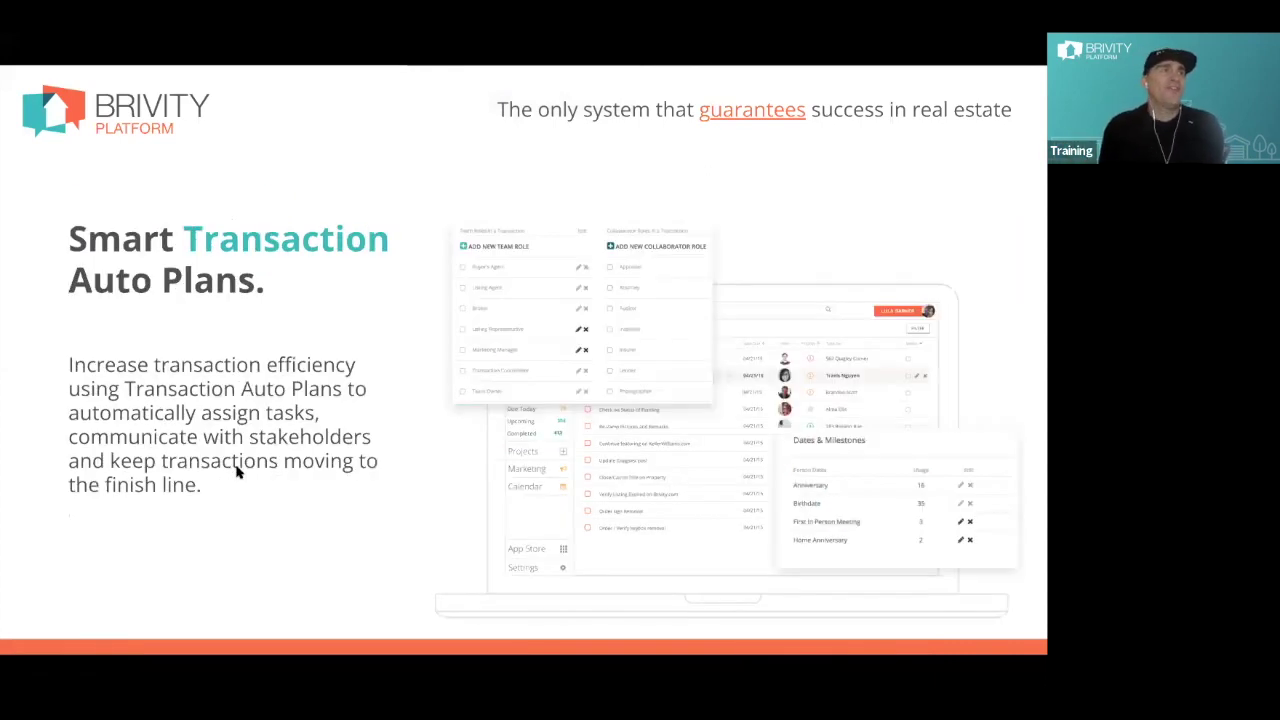